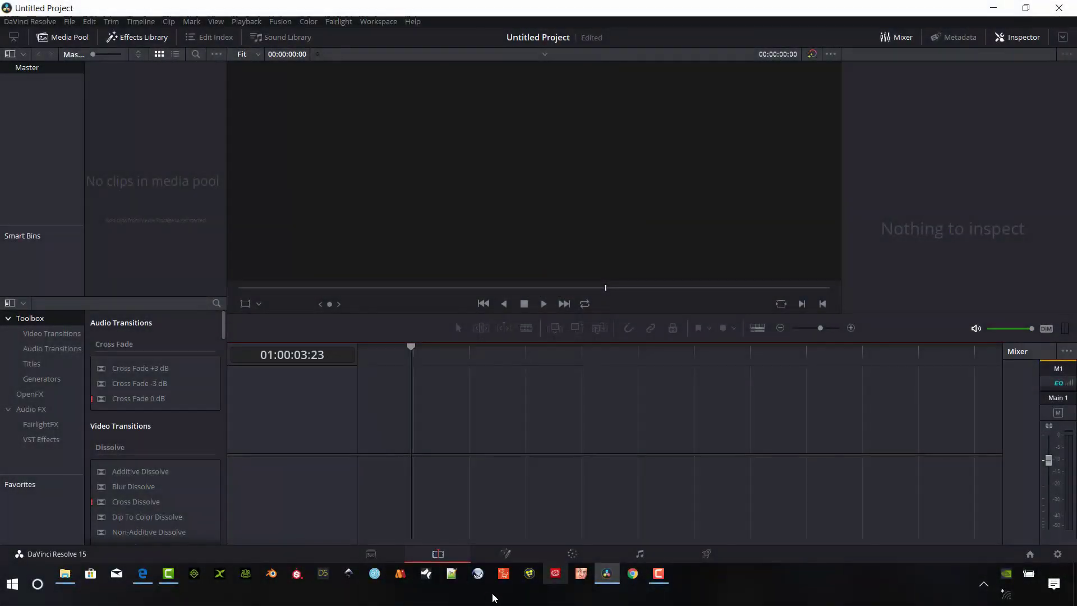
# Add Golf tee shot at Red Rock.mp4 to Video 1 and Alt-drag a copy onto Video 2
pyautogui.click(65, 573)
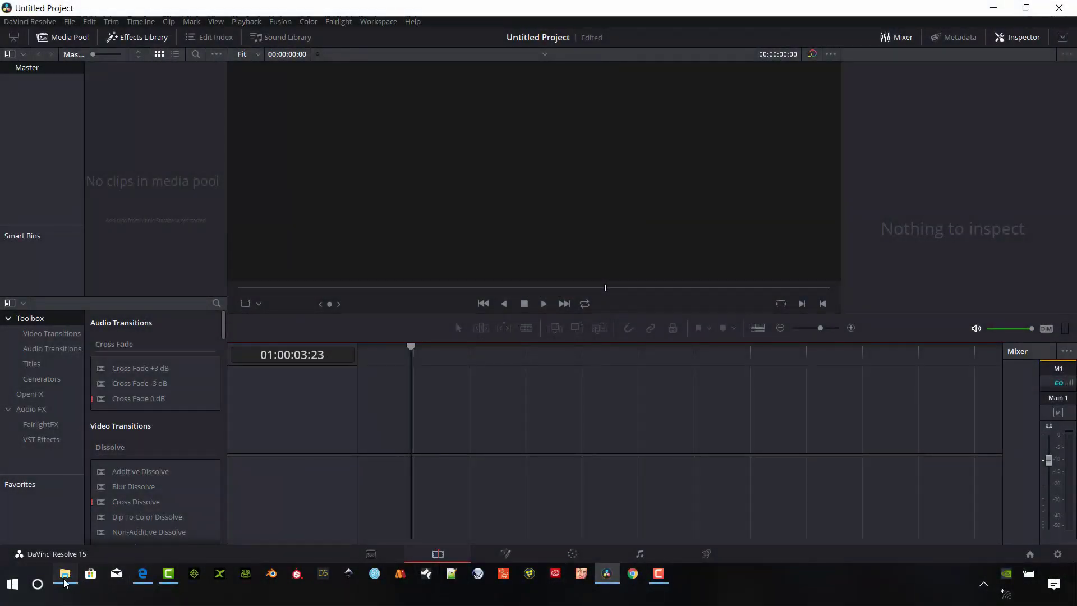
pyautogui.moveTo(797, 185); pyautogui.dragTo(352, 443)
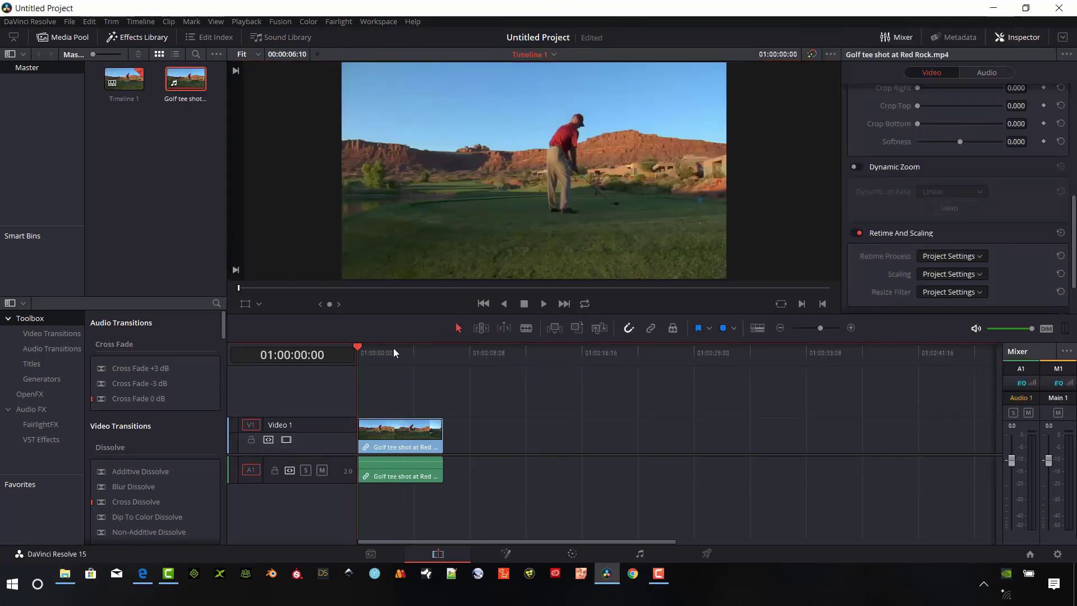
pyautogui.moveTo(390, 353); pyautogui.dragTo(409, 374)
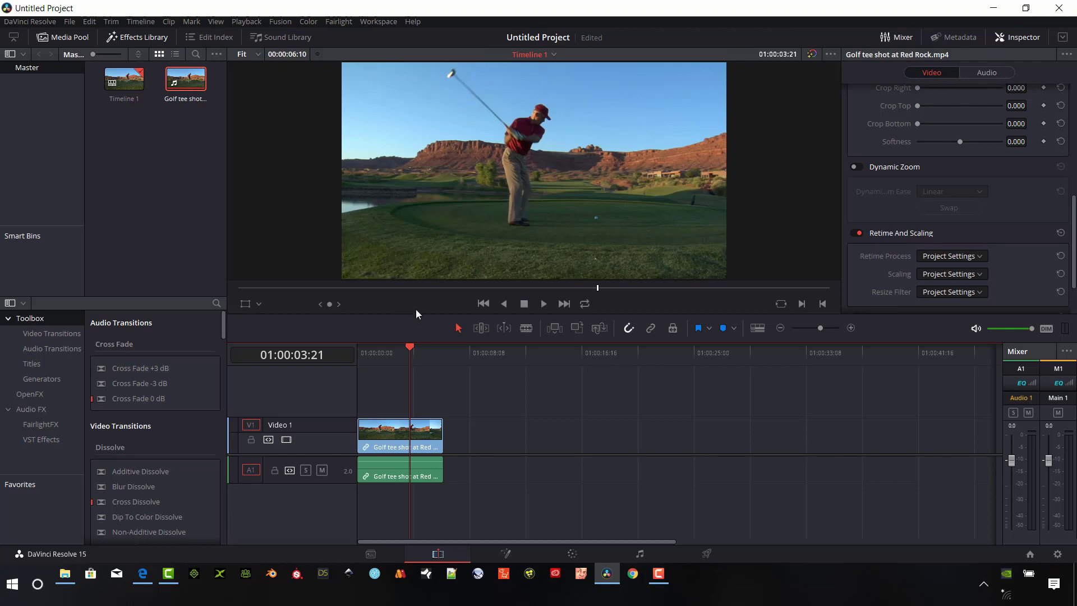
pyautogui.click(391, 441)
pyautogui.moveTo(391, 442); pyautogui.dragTo(383, 411)
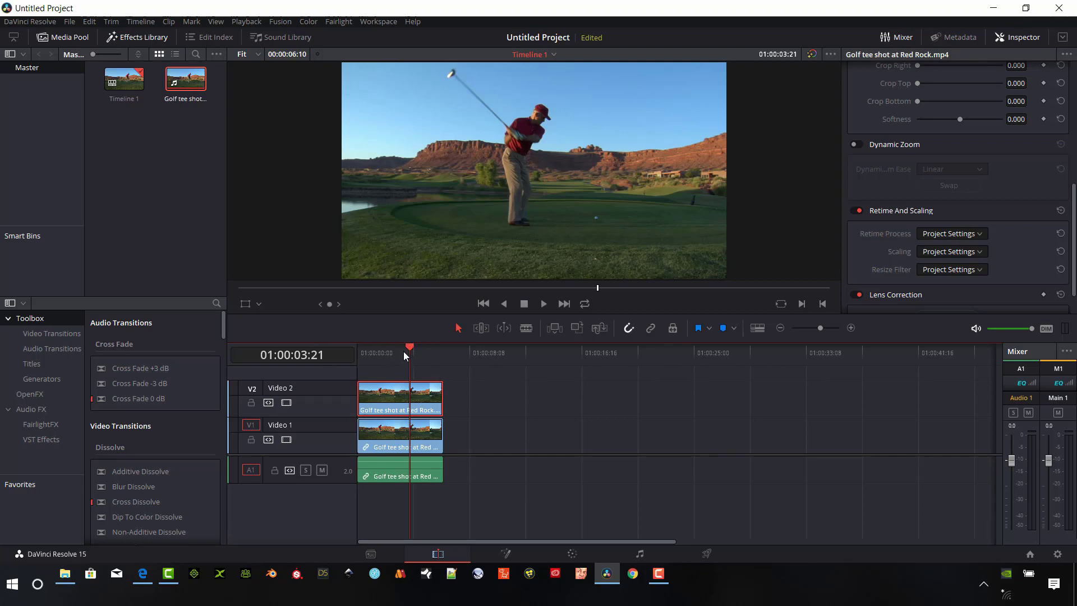
# Apply Change Clip Speed with Freeze frame ticked to the Video 2 copy
pyautogui.rightClick(413, 407)
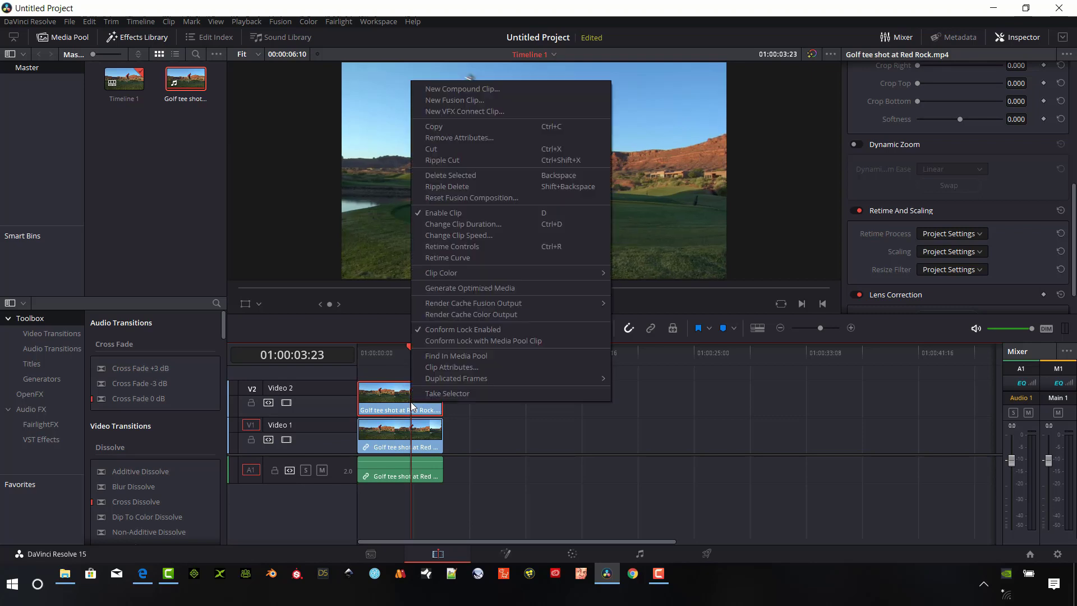
pyautogui.click(487, 235)
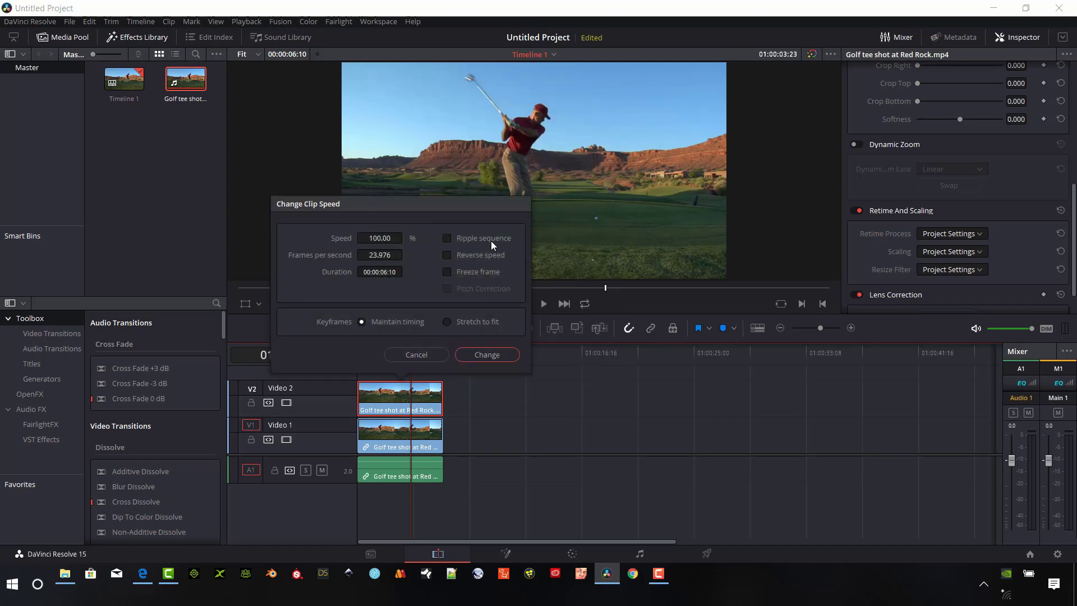
pyautogui.click(447, 271)
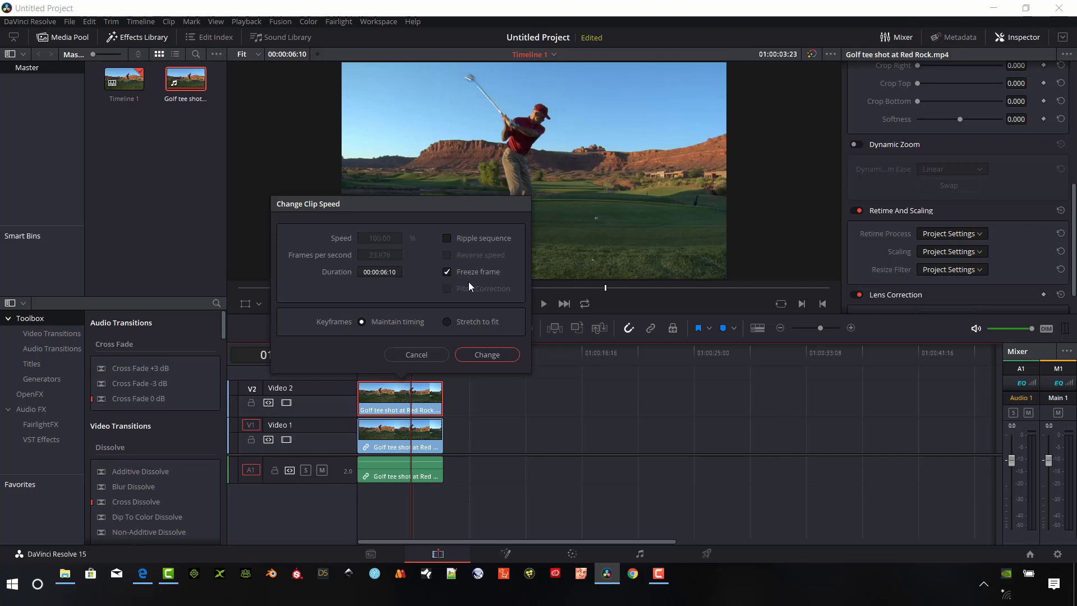
pyautogui.click(486, 354)
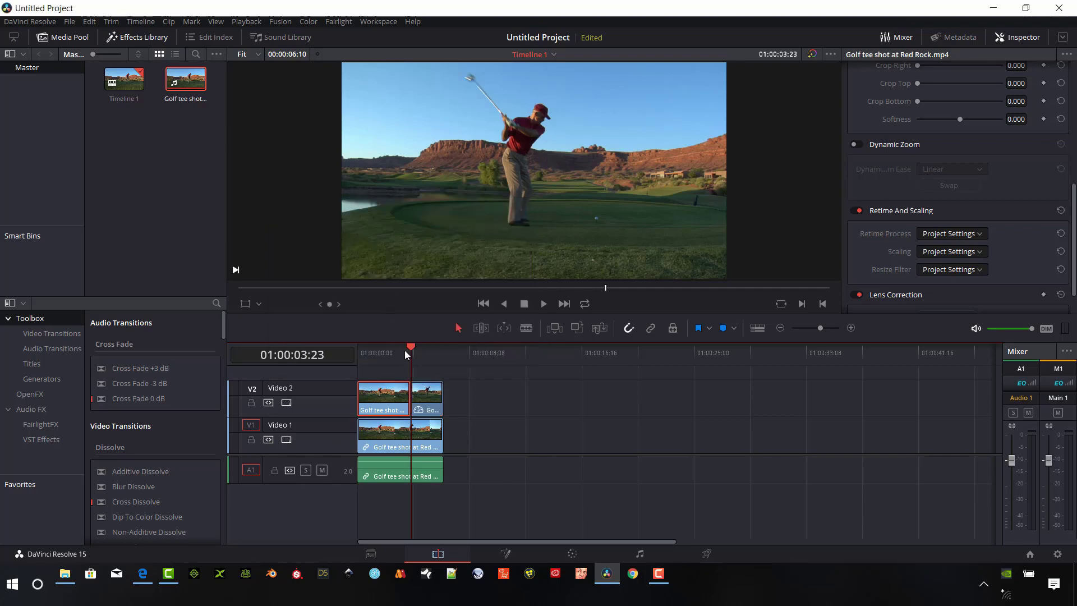
# Delete the first part of the Video 2 clip, keeping the freeze-frame section
pyautogui.moveTo(412, 347); pyautogui.dragTo(418, 376)
pyautogui.press('BackSpace')
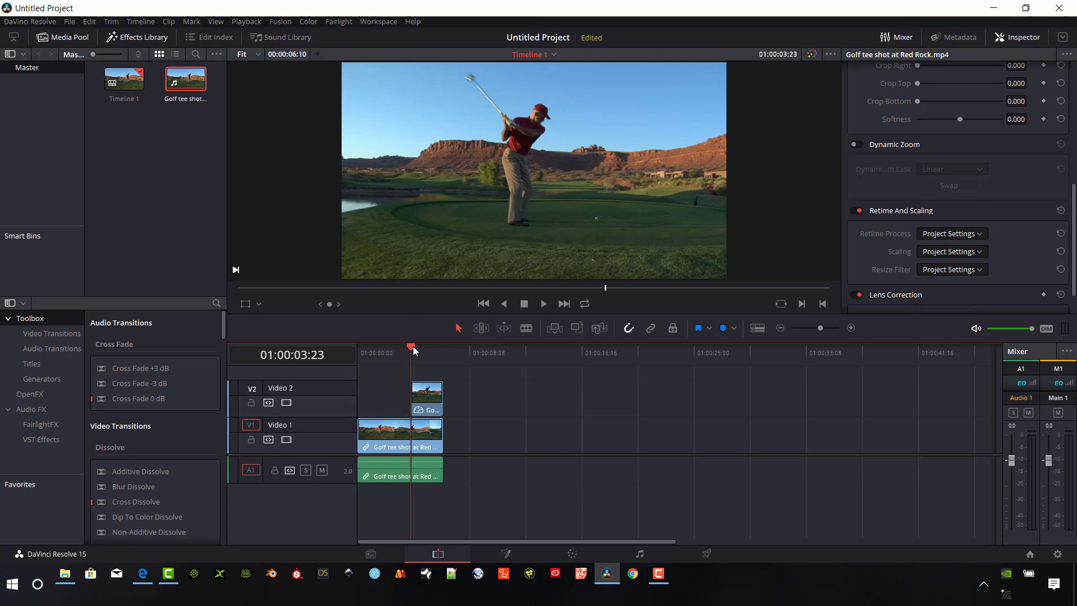
pyautogui.moveTo(413, 345)
pyautogui.mouseDown()
pyautogui.moveTo(436, 351)
pyautogui.moveTo(420, 351)
pyautogui.mouseUp()
# Stretch the freeze-frame clip longer, then undo the extension and the deletion
pyautogui.click(422, 351)
pyautogui.moveTo(442, 402); pyautogui.dragTo(727, 403)
pyautogui.moveTo(423, 348); pyautogui.dragTo(502, 355)
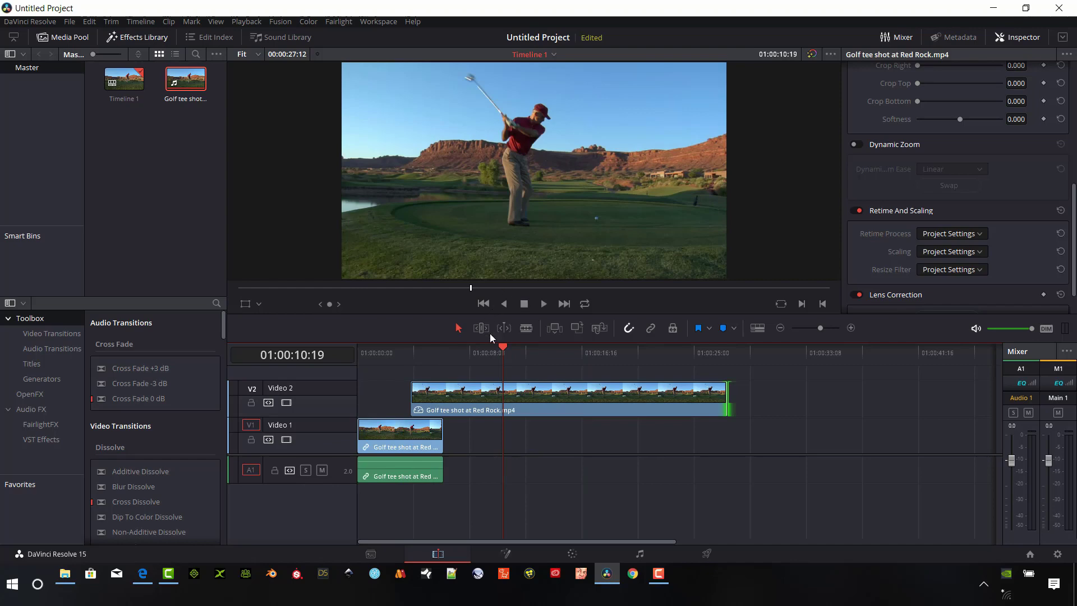
pyautogui.hotkey('ctrl', 'z')
pyautogui.hotkey('ctrl', 'z')
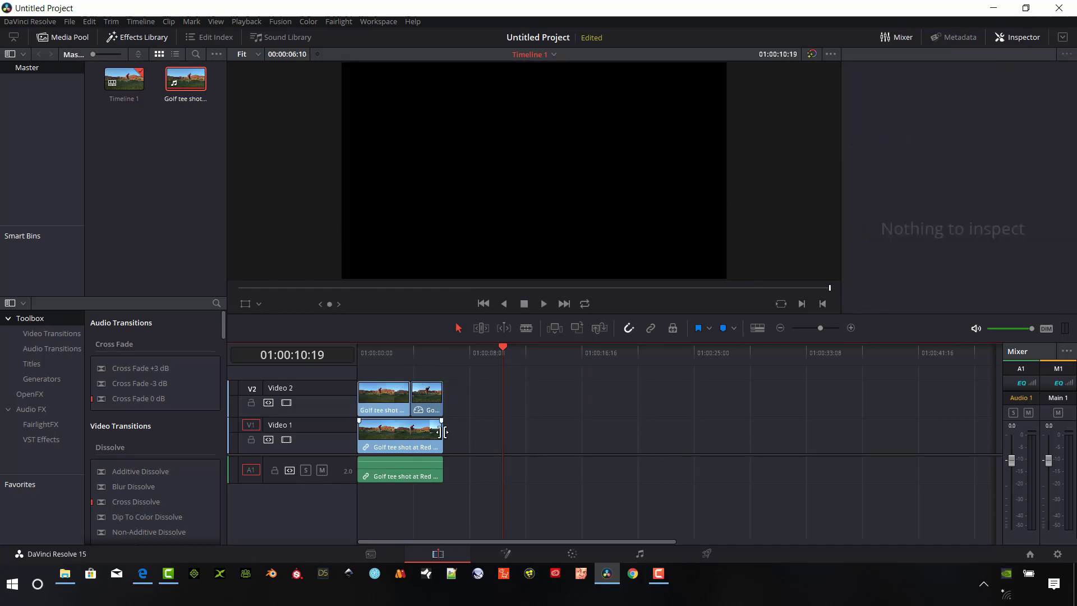
pyautogui.hotkey('ctrl', 'z')
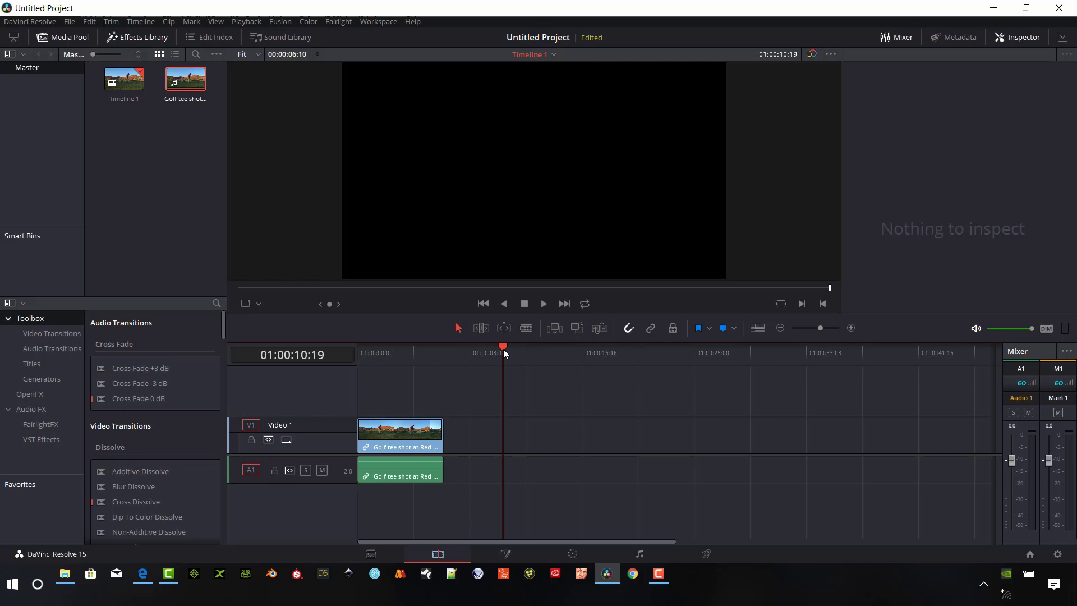
# Turn on Retime Controls for the Video 1 golf clip, showing its 100% speed
pyautogui.moveTo(503, 353); pyautogui.dragTo(404, 365)
pyautogui.click(437, 445)
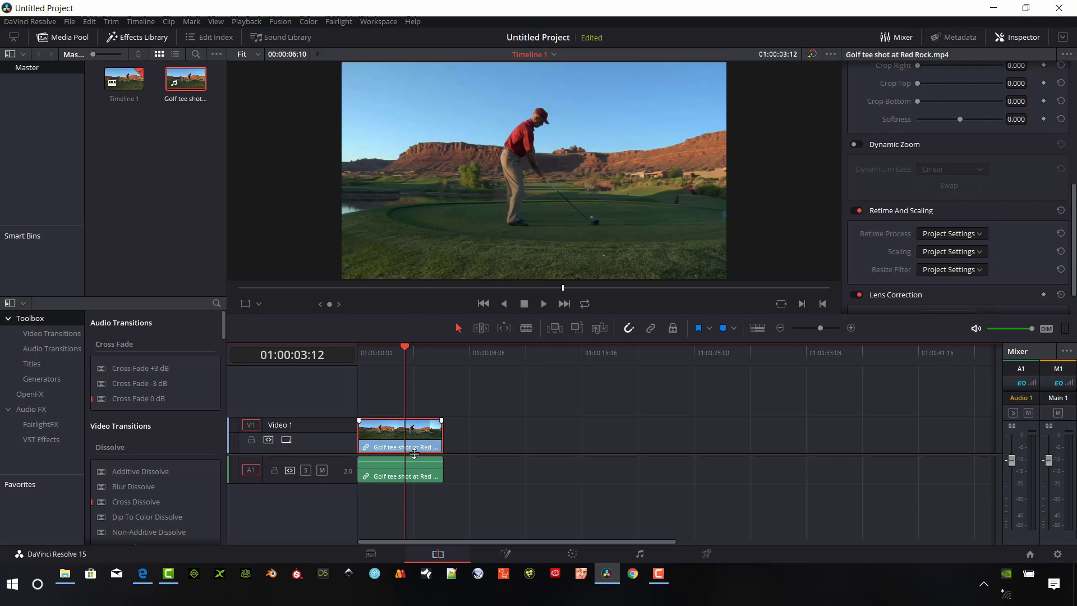
pyautogui.rightClick(418, 444)
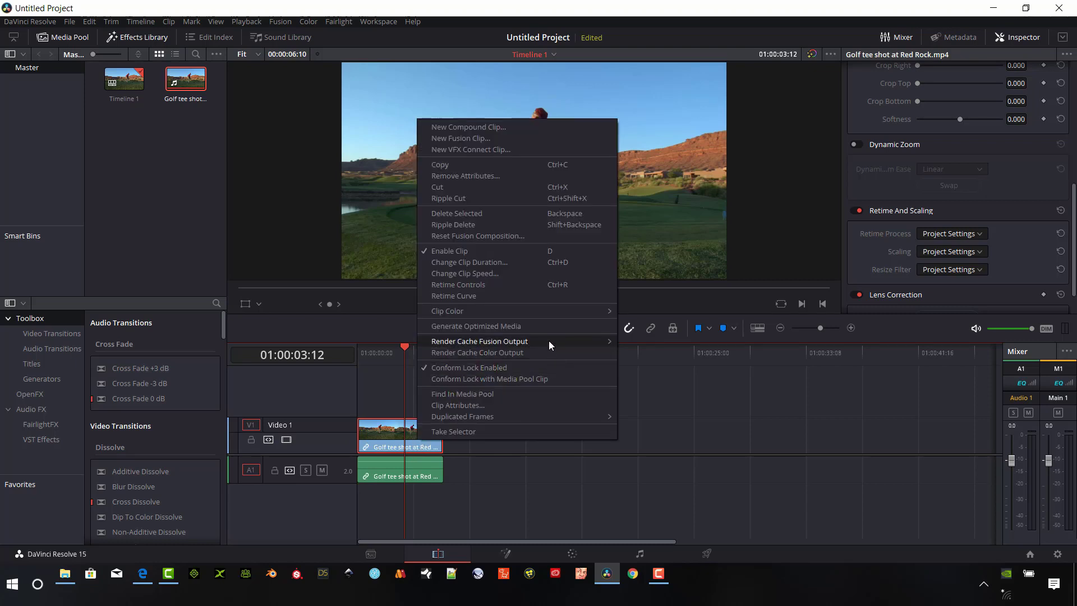
pyautogui.click(483, 284)
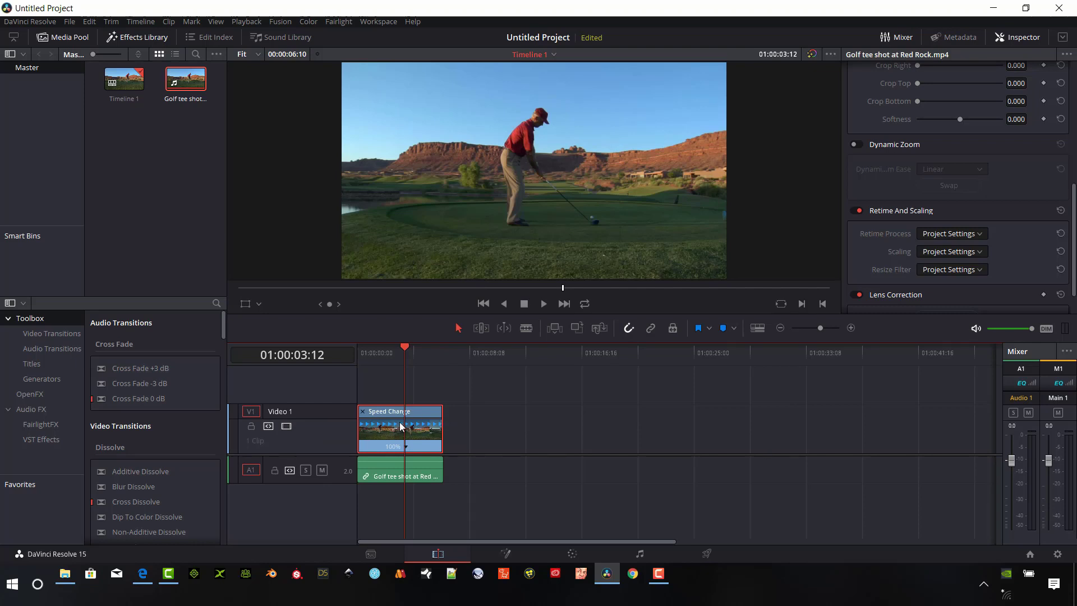
pyautogui.moveTo(411, 359); pyautogui.dragTo(391, 354)
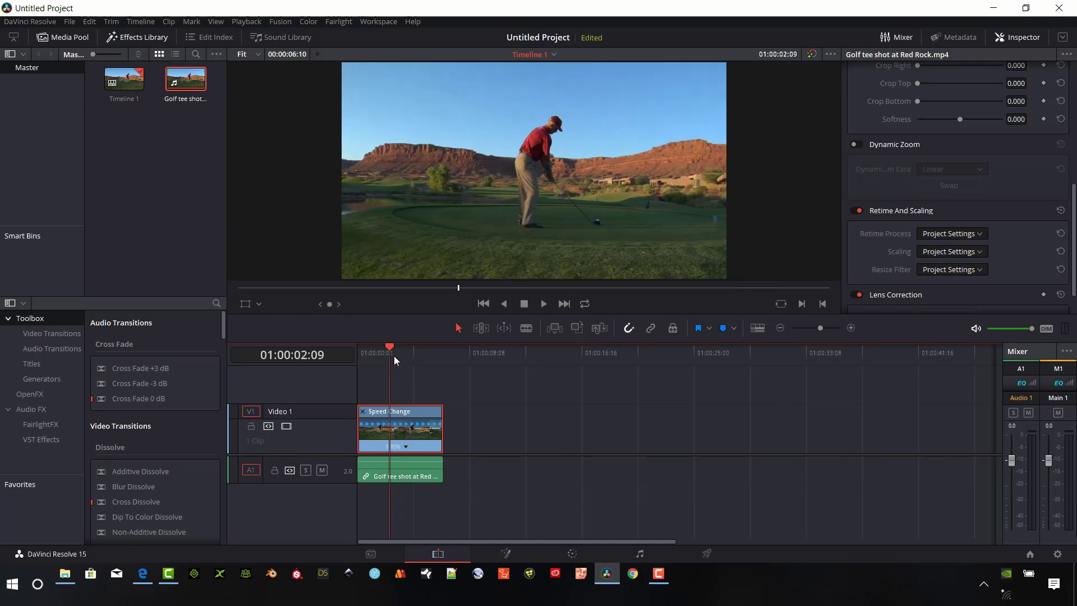
# Freeze the Video 1 clip at the top of the backswing and drag the speed point right to lengthen the hold
pyautogui.rightClick(405, 448)
pyautogui.click(405, 448)
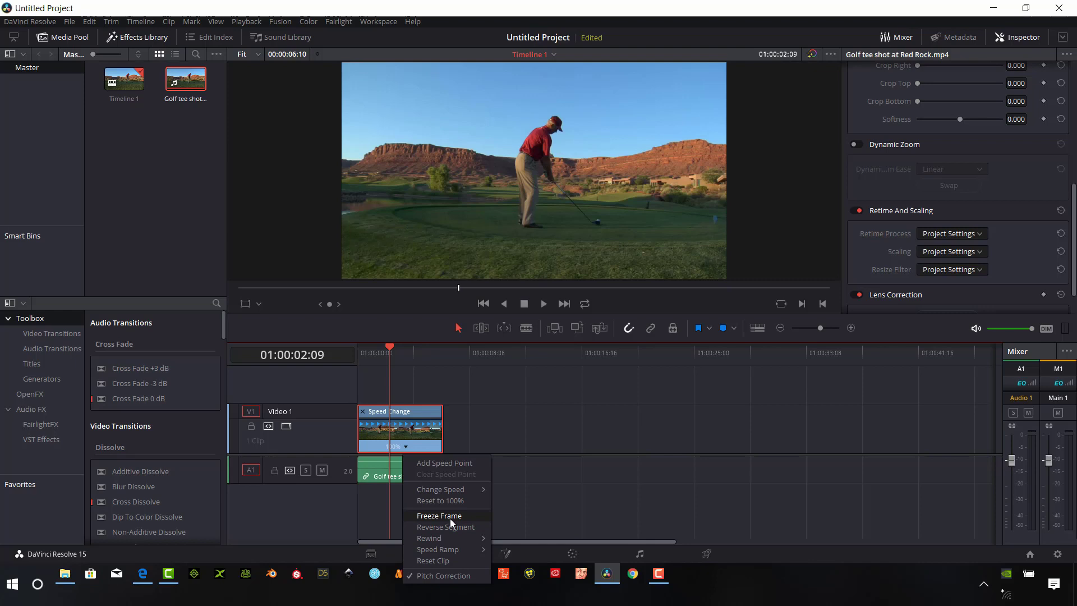
pyautogui.moveTo(389, 348); pyautogui.dragTo(409, 352)
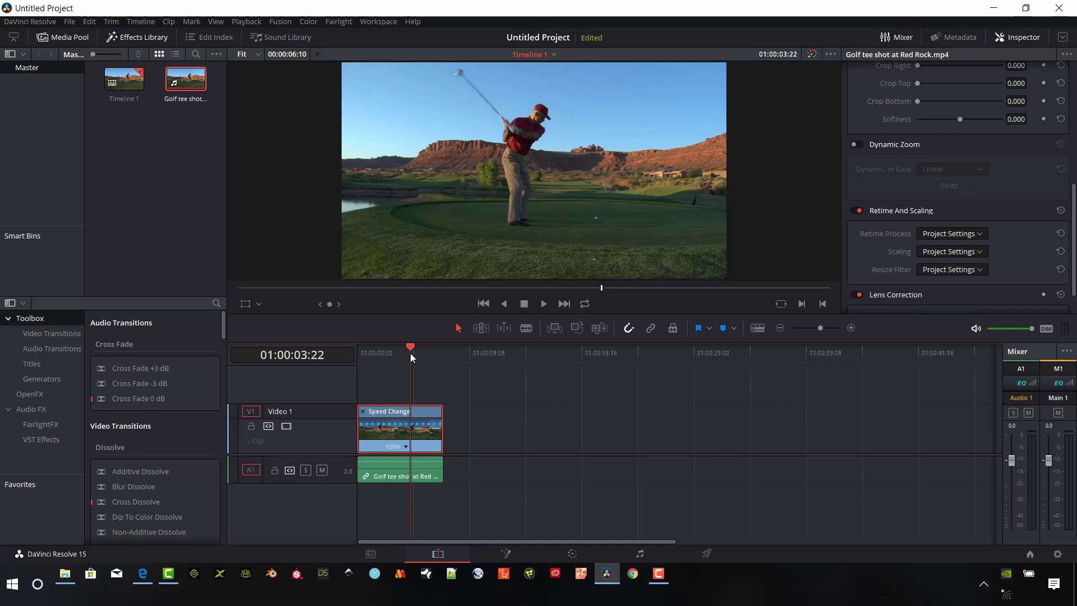
pyautogui.click(406, 447)
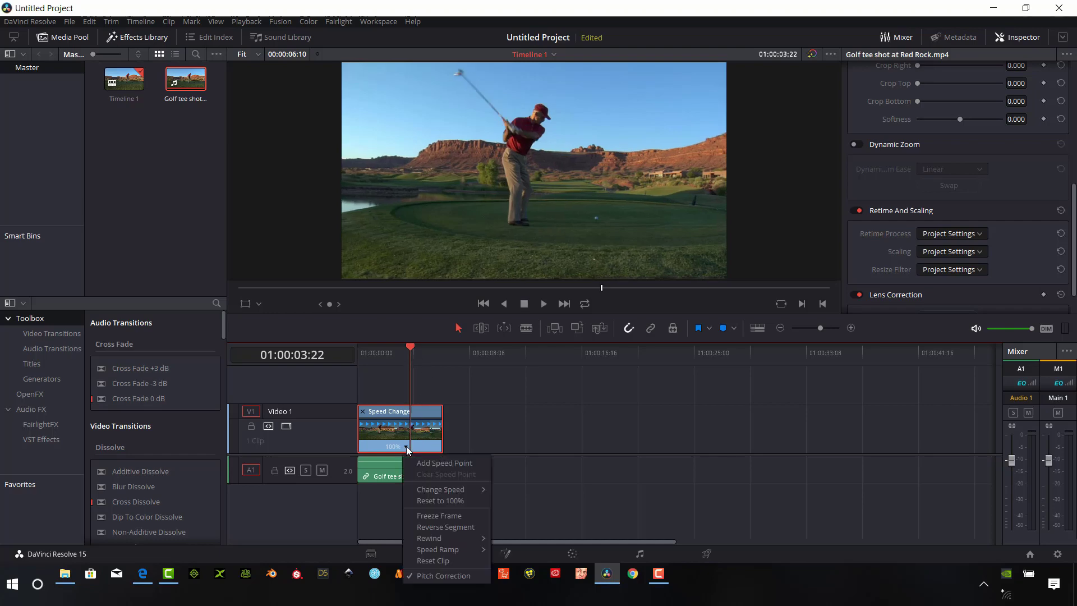
pyautogui.click(453, 516)
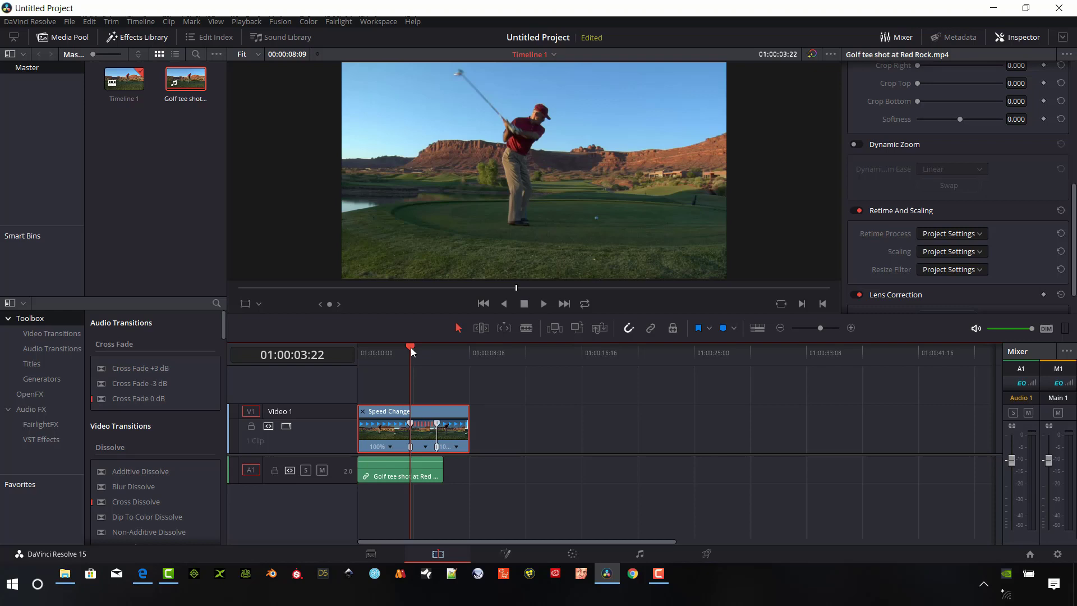
pyautogui.moveTo(411, 348)
pyautogui.mouseDown()
pyautogui.moveTo(375, 354)
pyautogui.moveTo(428, 354)
pyautogui.mouseUp()
pyautogui.moveTo(443, 428); pyautogui.dragTo(495, 427)
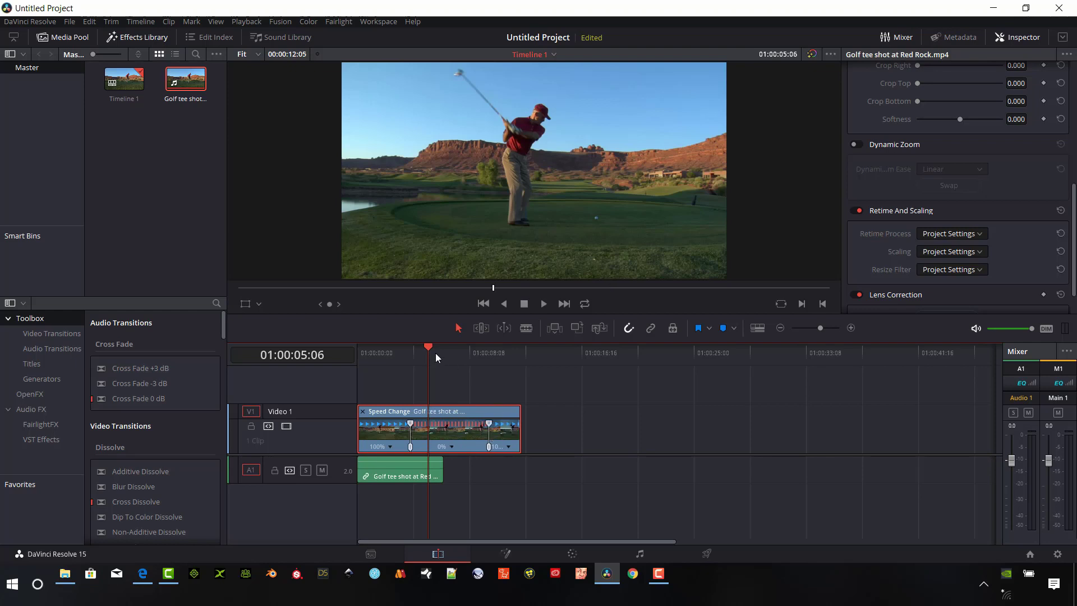
pyautogui.moveTo(427, 346); pyautogui.dragTo(466, 351)
# Undo the clip's retime changes, then play and stop a preview of the golf clip
pyautogui.hotkey('shift', ']')
pyautogui.hotkey('ctrl', 'z')
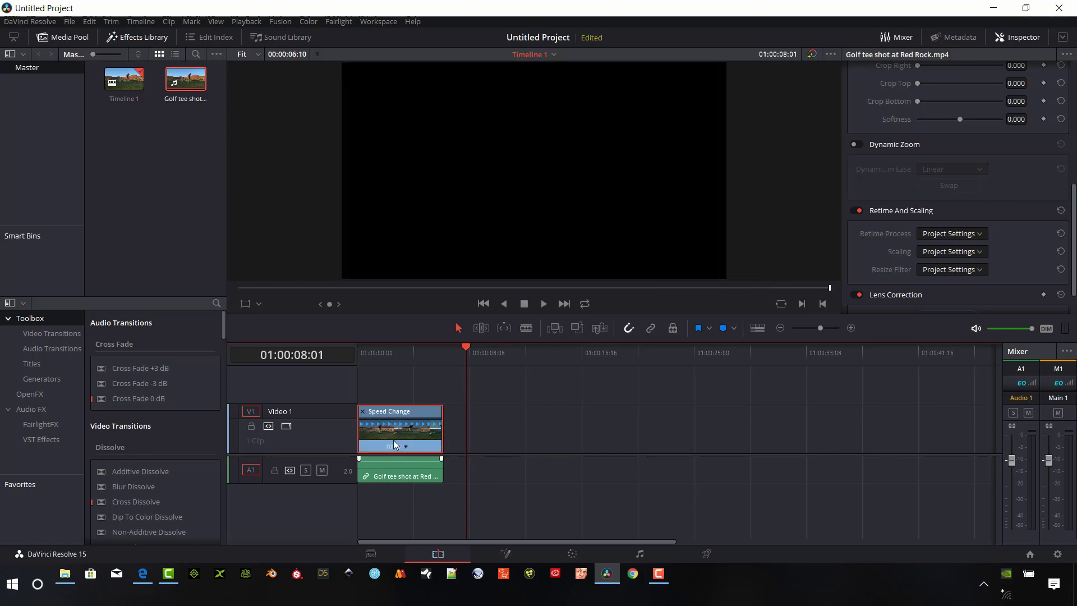
pyautogui.click(387, 357)
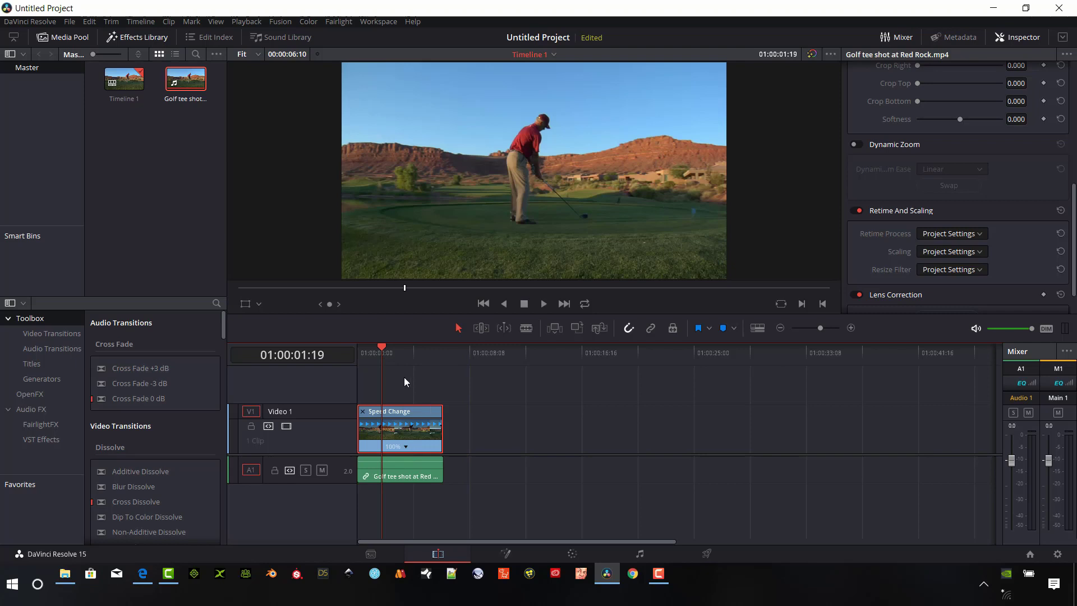
pyautogui.click(543, 304)
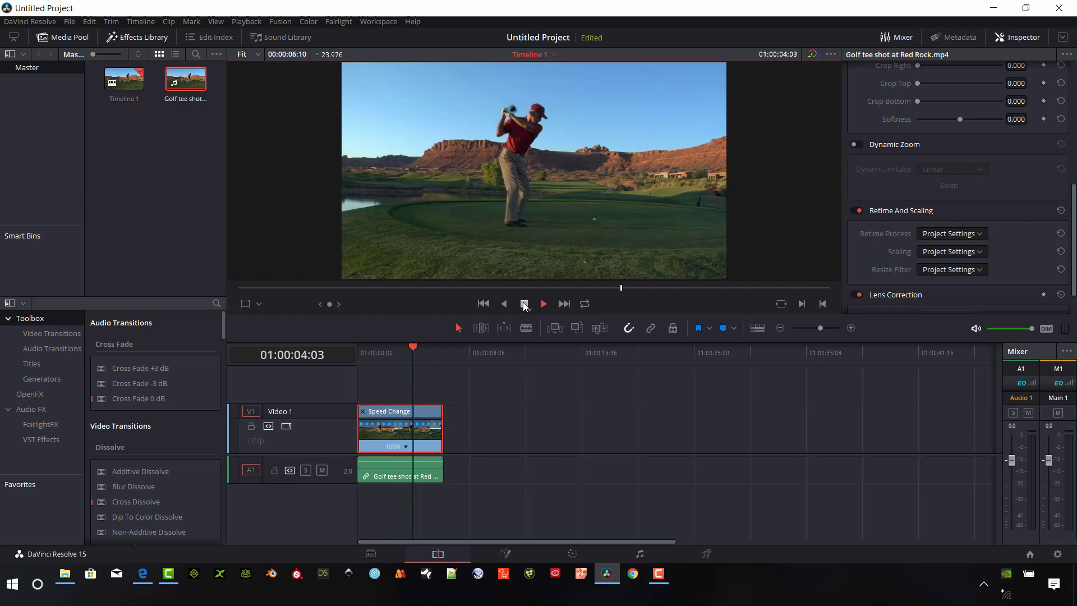
pyautogui.click(525, 303)
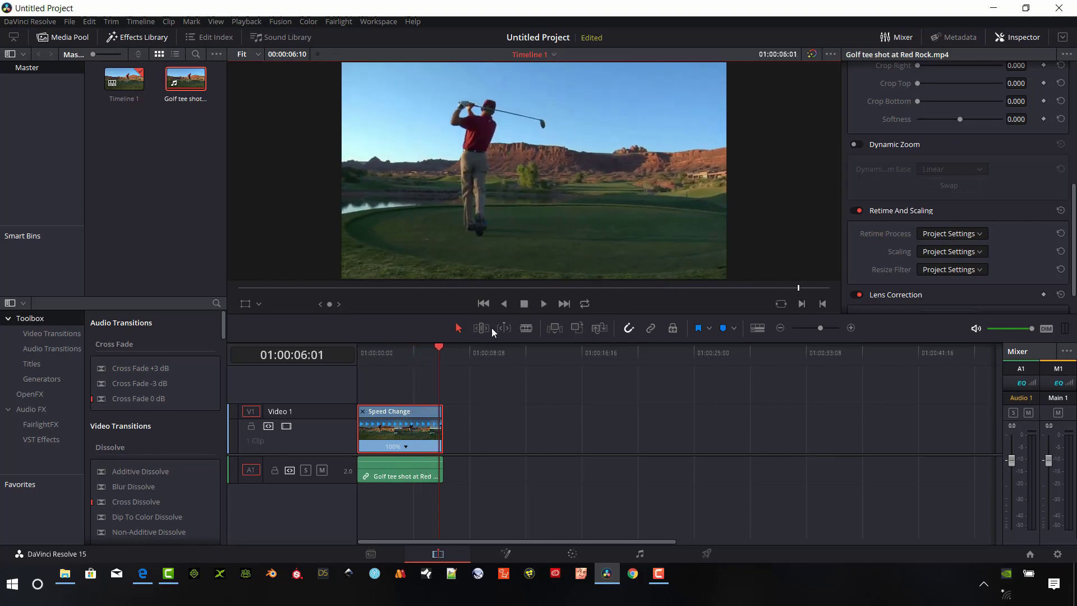
# Return to 01:00:01:18 and bring up the Speed Ramp choices in the 100% retime menu
pyautogui.moveTo(439, 348); pyautogui.dragTo(380, 370)
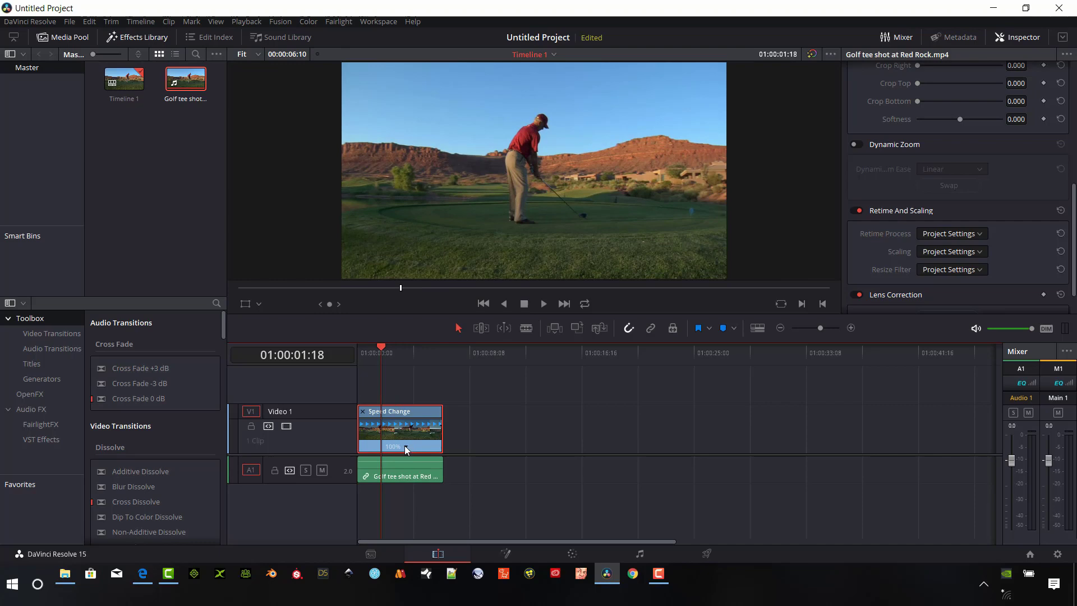
pyautogui.click(406, 447)
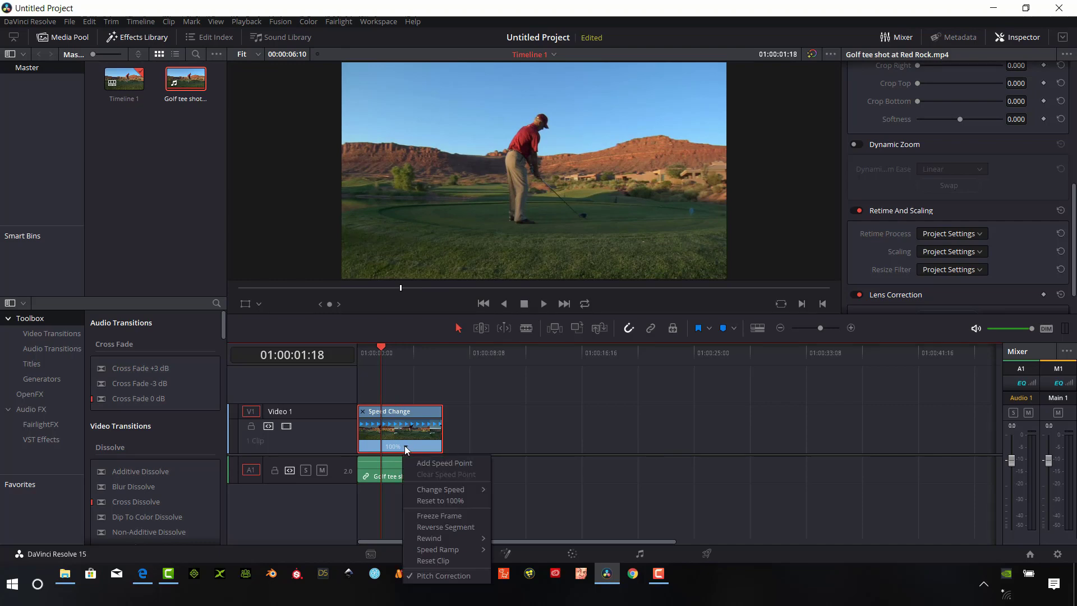
pyautogui.moveTo(454, 552)
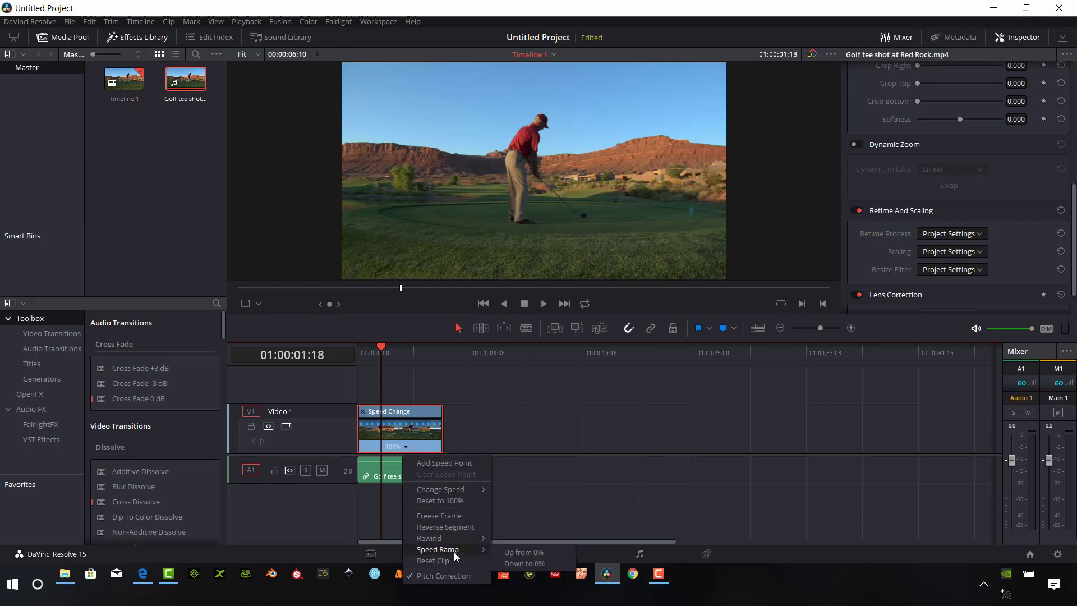
# Apply Speed Ramp Up from 0% for stepped 10%–90% segments, then zoom in and play it back
pyautogui.click(527, 553)
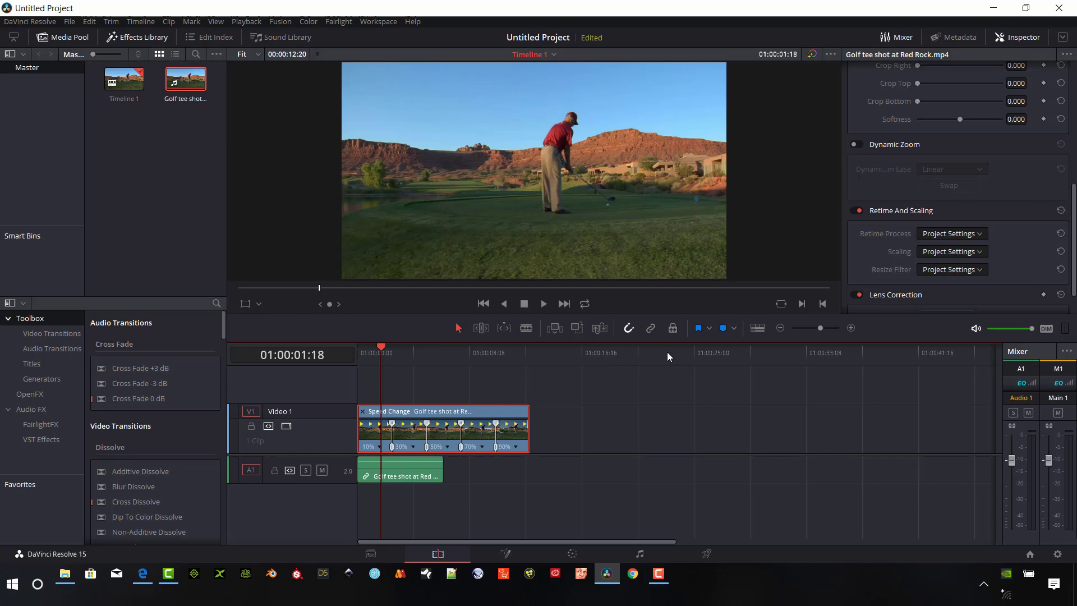
pyautogui.moveTo(821, 326); pyautogui.dragTo(824, 328)
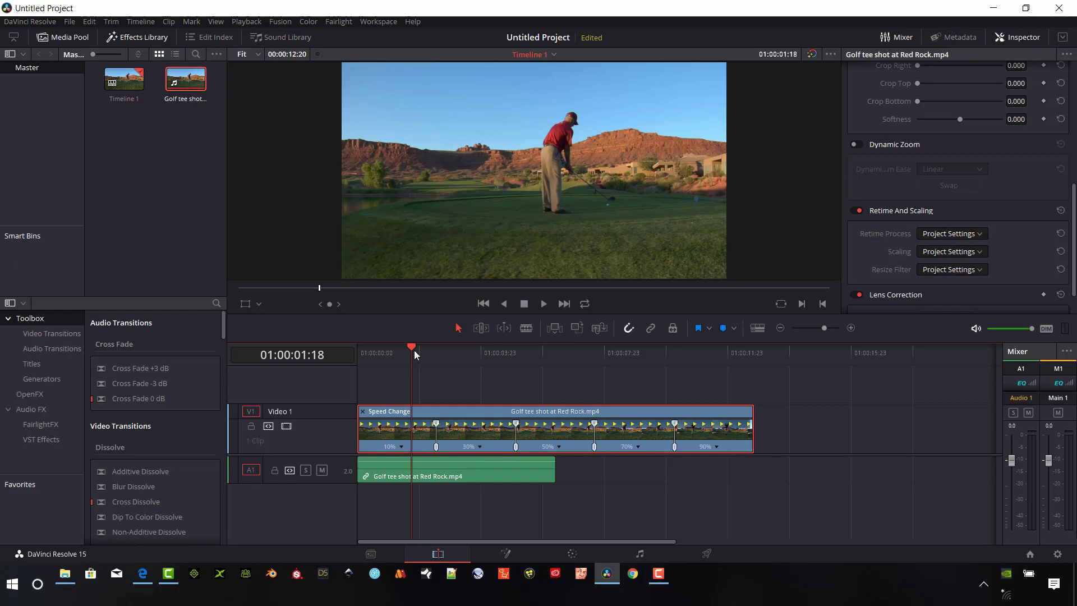
pyautogui.moveTo(414, 350); pyautogui.dragTo(384, 362)
pyautogui.click(544, 303)
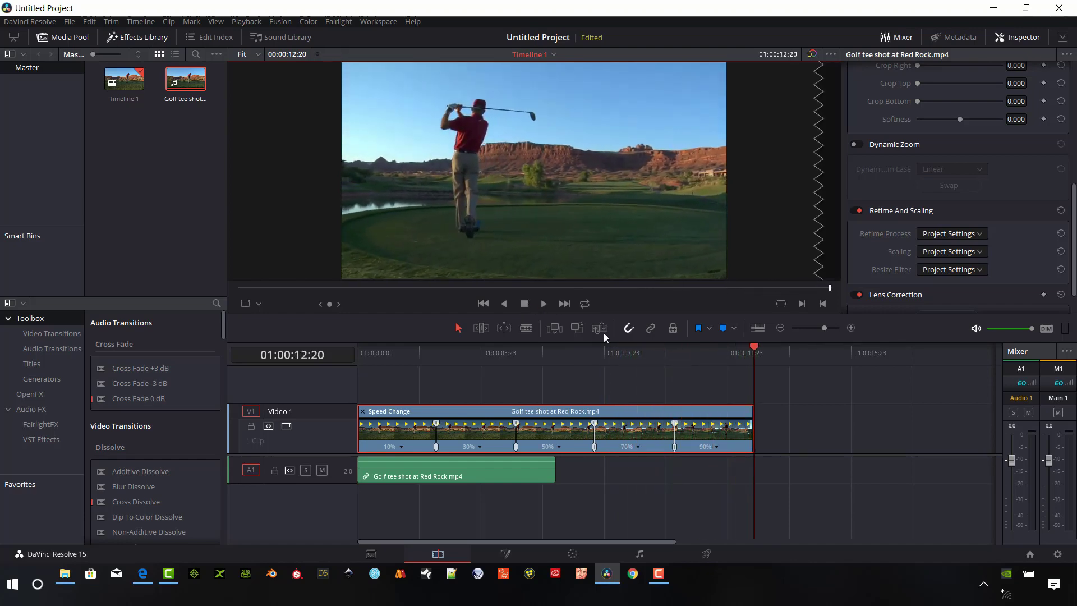
# Move to 01:00:09:23 at the top of the backswing and open the 70% segment's speed menu
pyautogui.moveTo(743, 347); pyautogui.dragTo(665, 365)
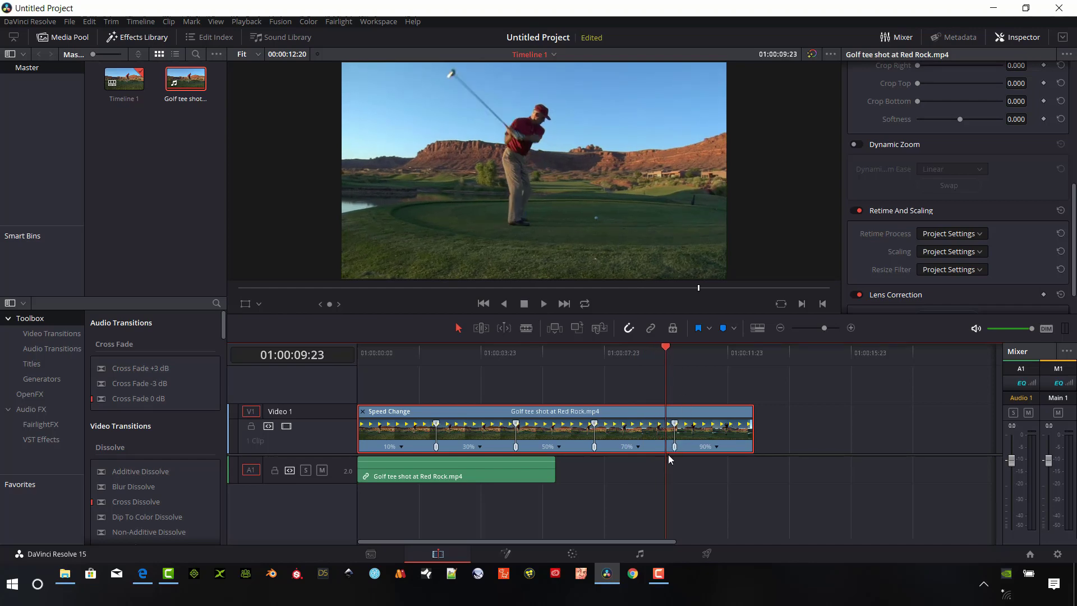
pyautogui.click(637, 446)
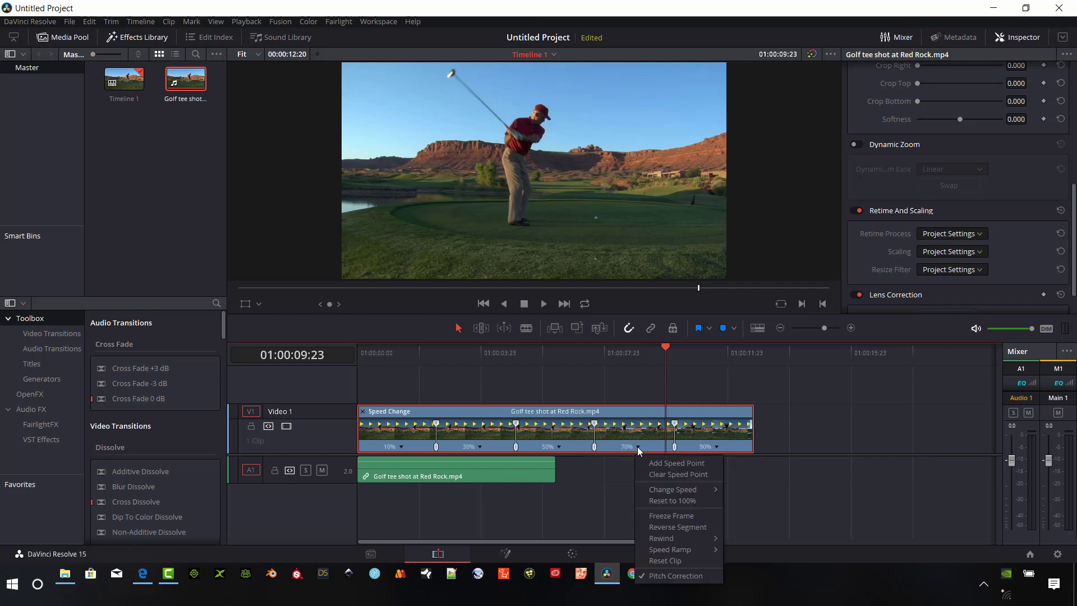
# Insert a 0% freeze after the 70% segment, review it, and drag out a 15% segment before 90%
pyautogui.click(692, 516)
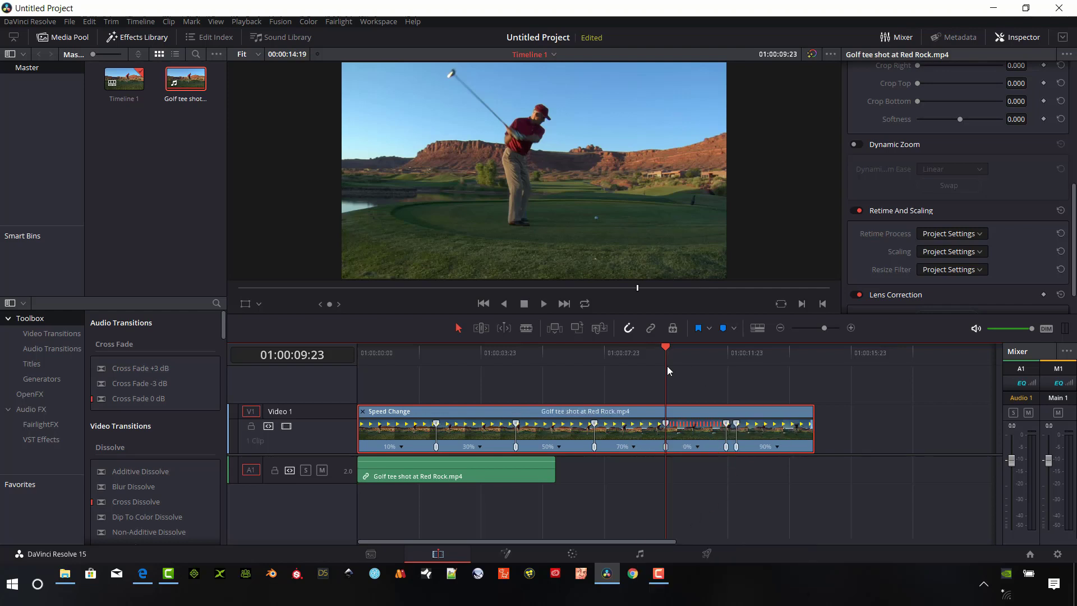
pyautogui.moveTo(665, 354); pyautogui.dragTo(552, 384)
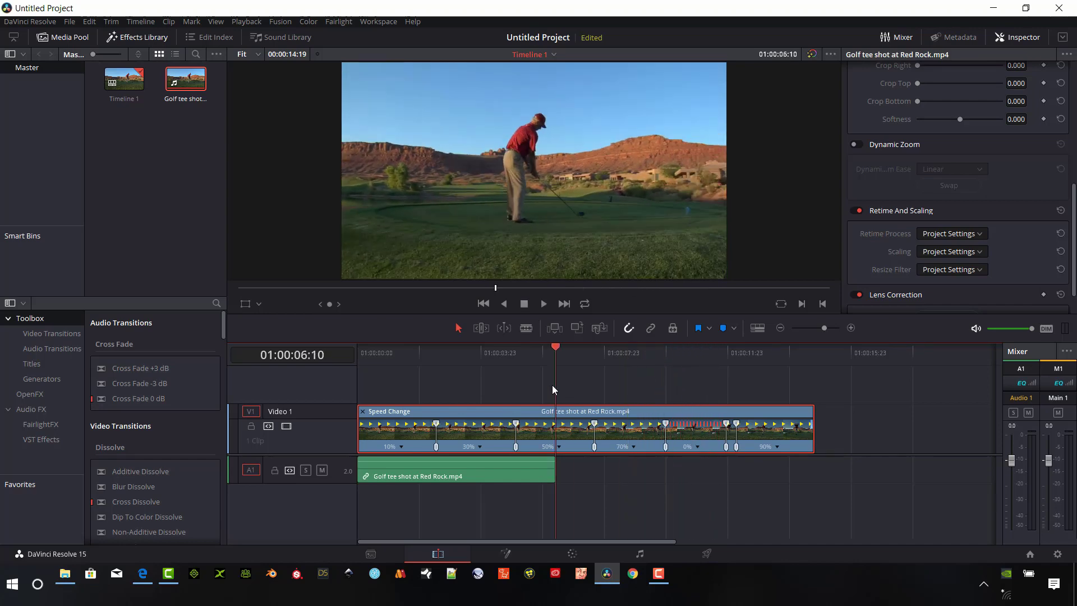
pyautogui.click(543, 304)
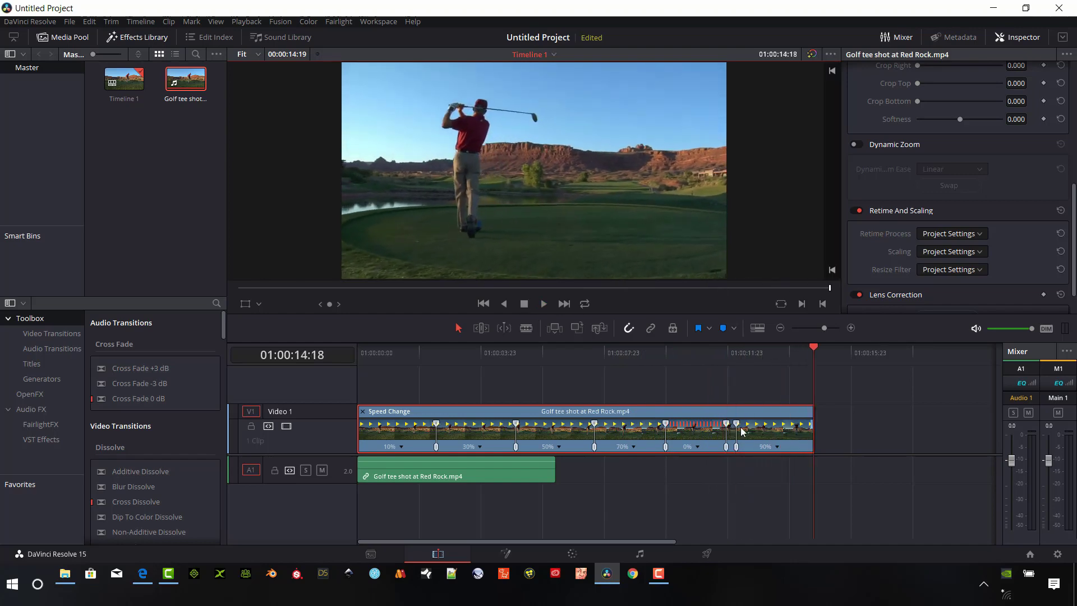
pyautogui.moveTo(736, 426); pyautogui.dragTo(768, 424)
# Undo the last change, then set the 15% segment's speed to 150%
pyautogui.hotkey('ctrl', 'z')
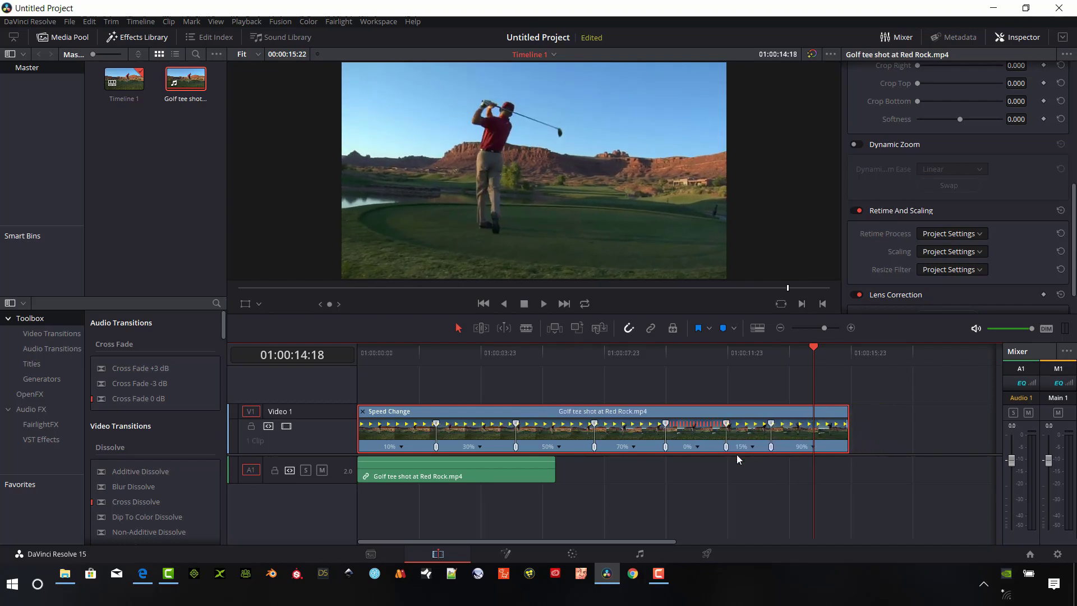
pyautogui.click(752, 447)
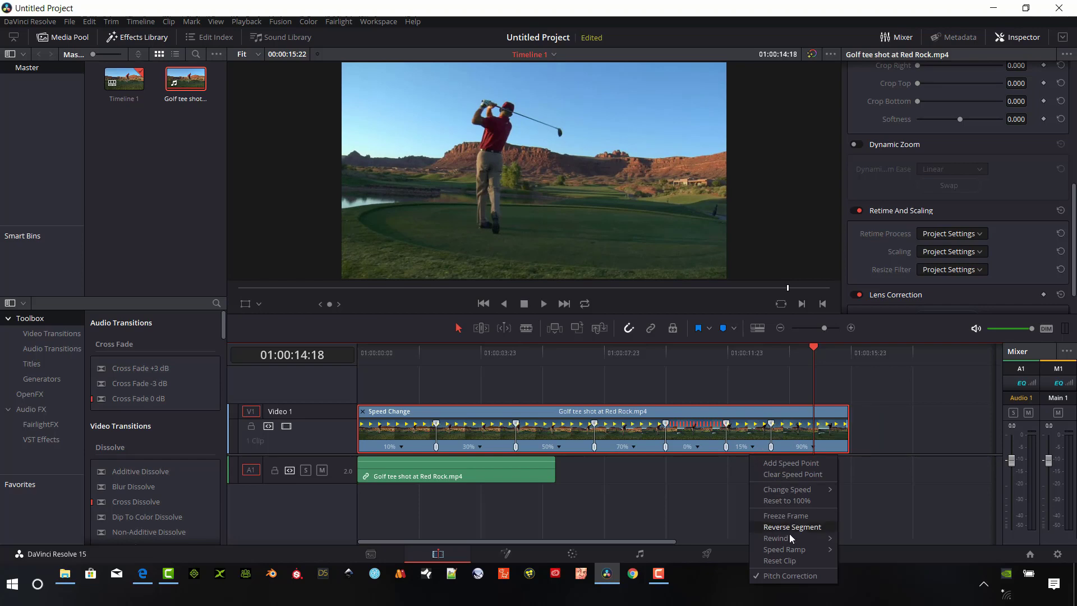
pyautogui.moveTo(823, 483)
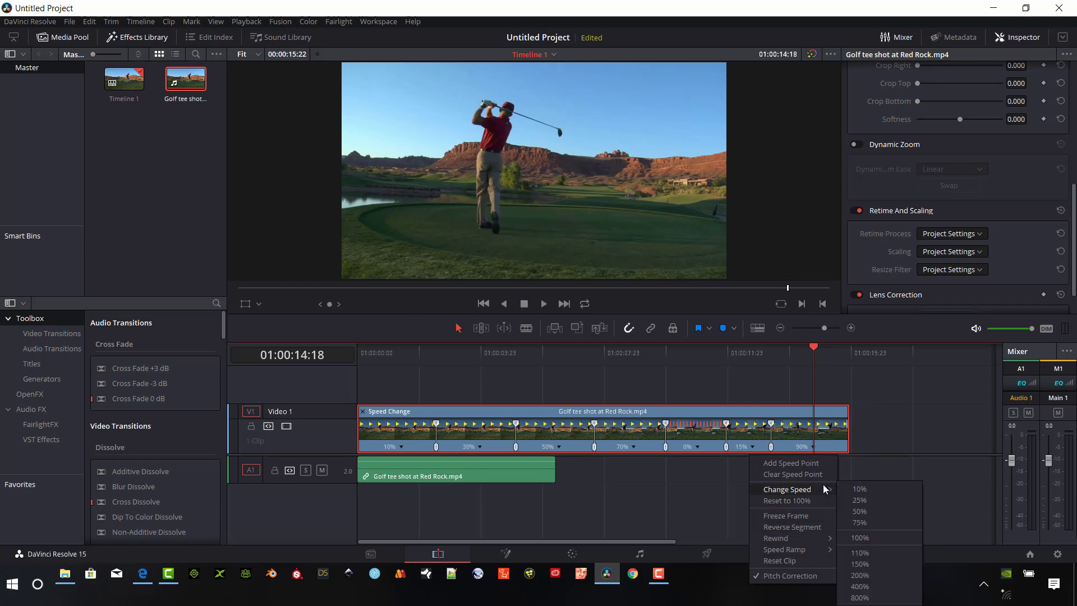
pyautogui.click(874, 561)
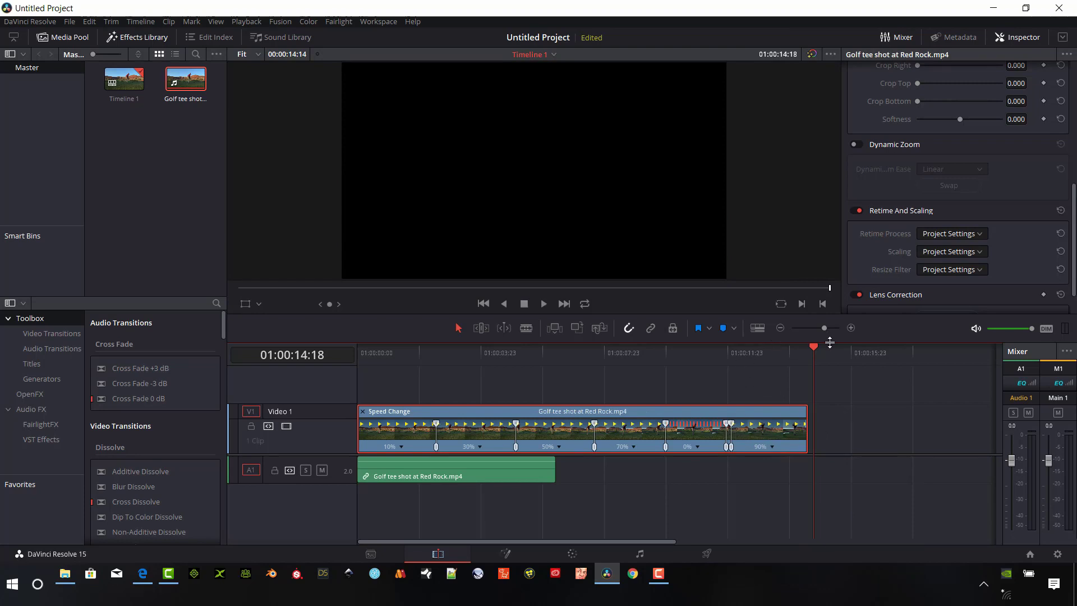
# Change the 30% segment's speed to 400% and return the playhead to the clip's start
pyautogui.moveTo(814, 348); pyautogui.dragTo(574, 394)
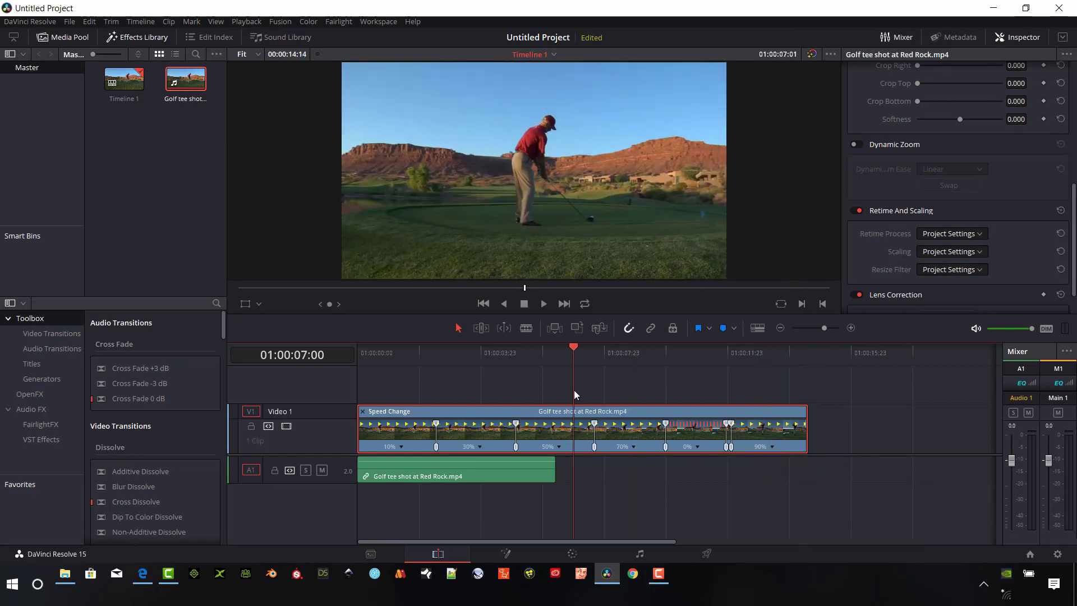
pyautogui.rightClick(479, 445)
pyautogui.moveTo(541, 490)
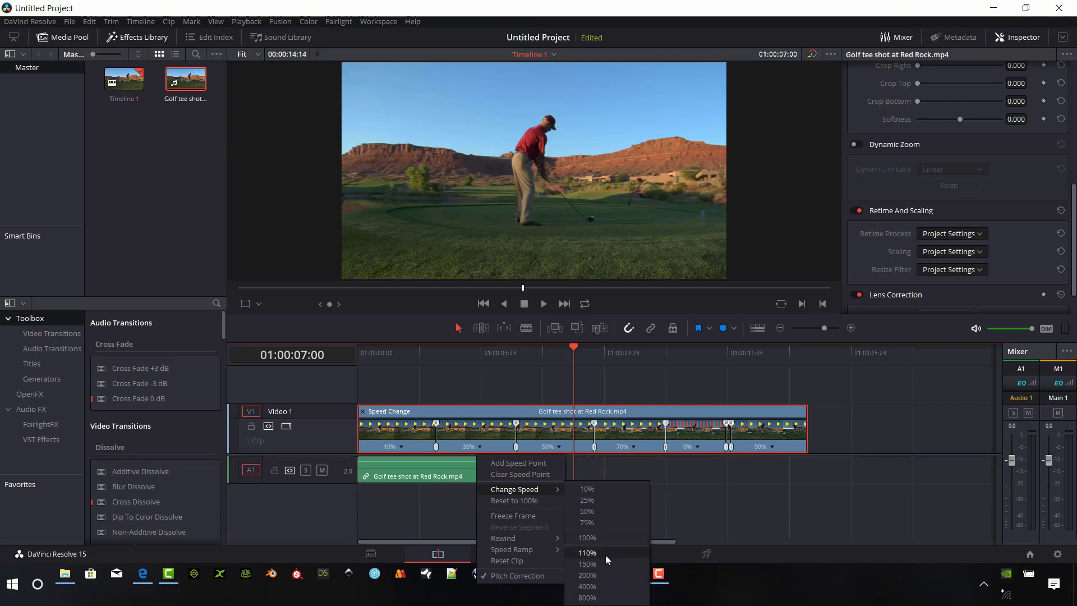
pyautogui.click(602, 586)
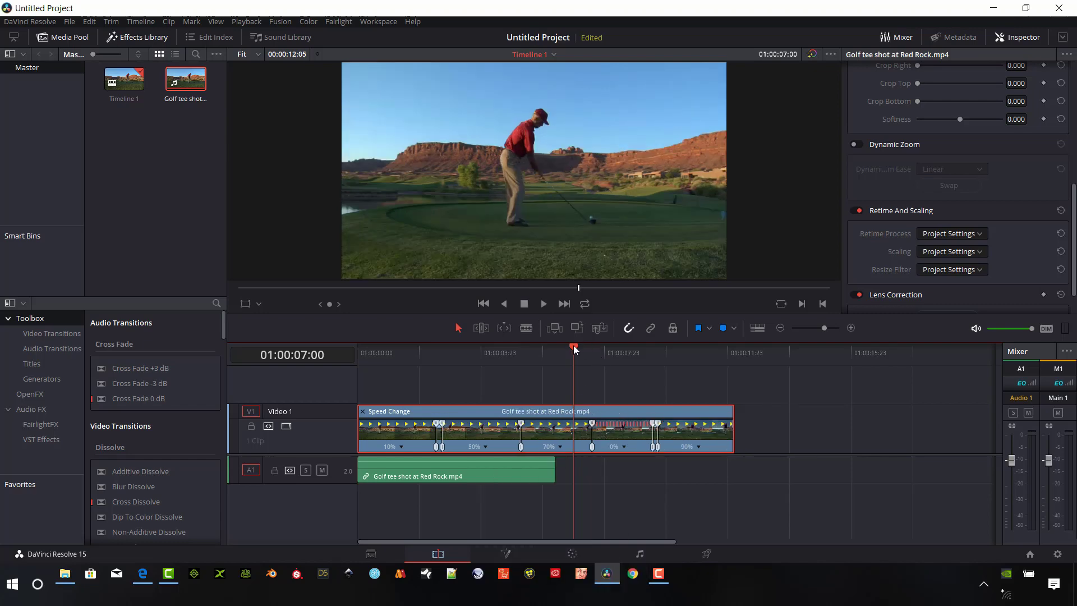
pyautogui.moveTo(574, 349); pyautogui.dragTo(380, 368)
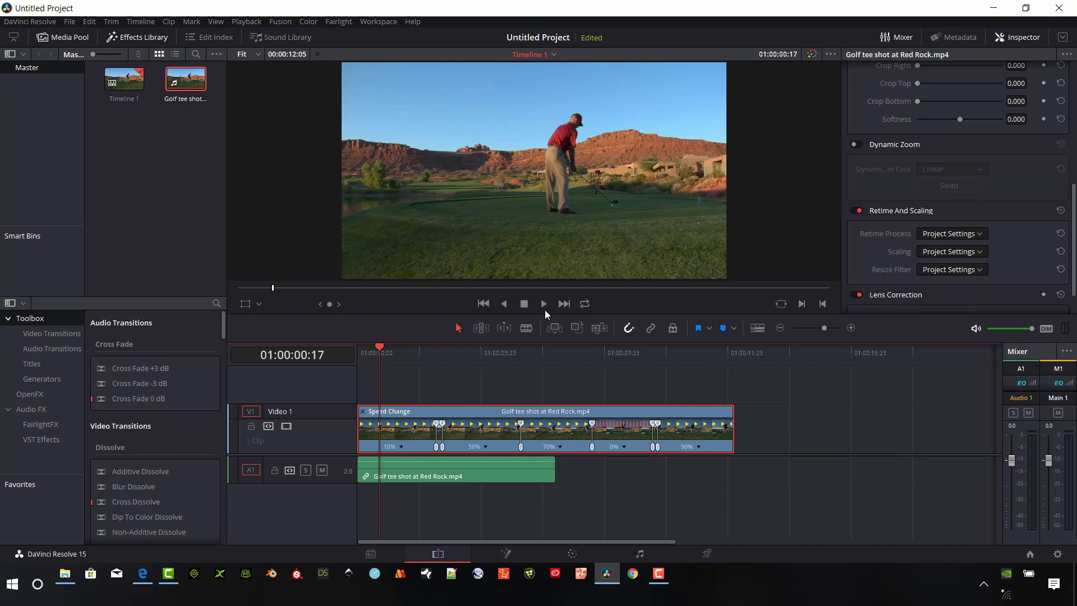
# Play the clip, then drag speed points left so the segments read 21% and 79%
pyautogui.click(545, 308)
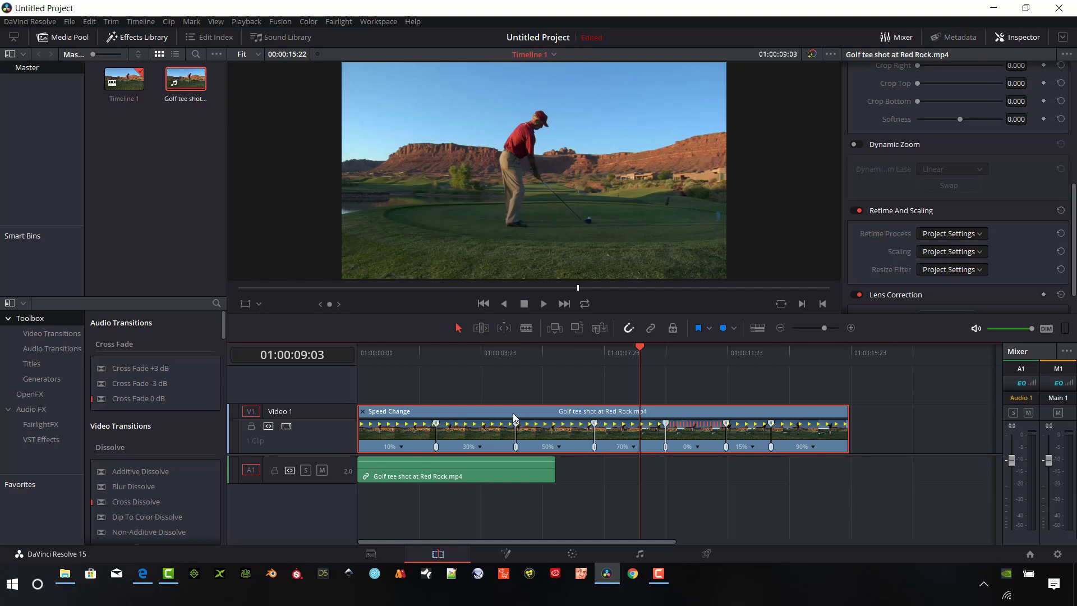
pyautogui.moveTo(516, 429); pyautogui.dragTo(547, 416)
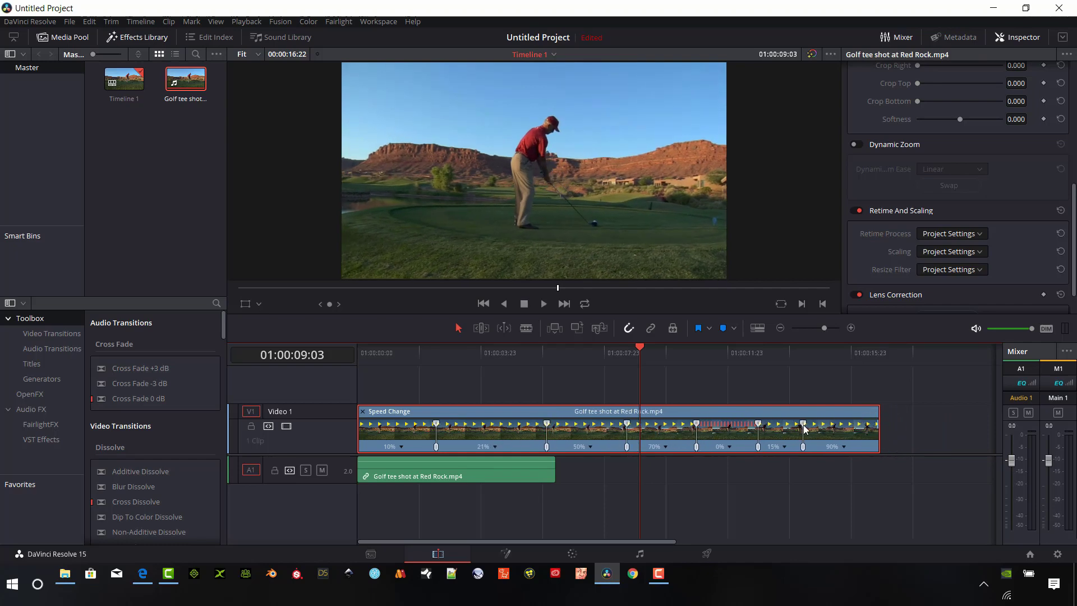
pyautogui.moveTo(804, 429); pyautogui.dragTo(789, 432)
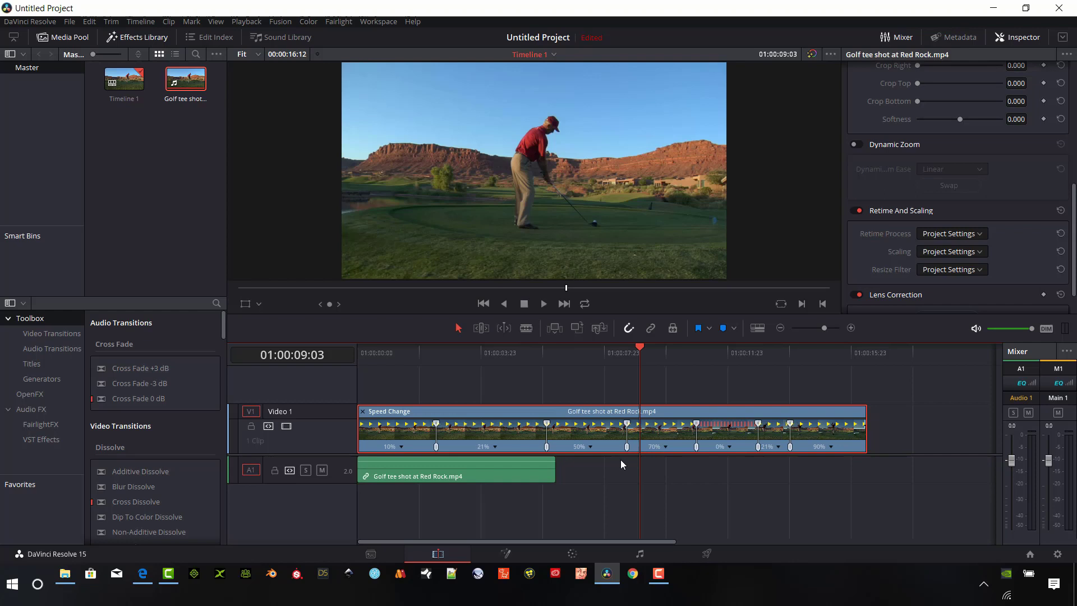
pyautogui.moveTo(627, 427); pyautogui.dragTo(600, 430)
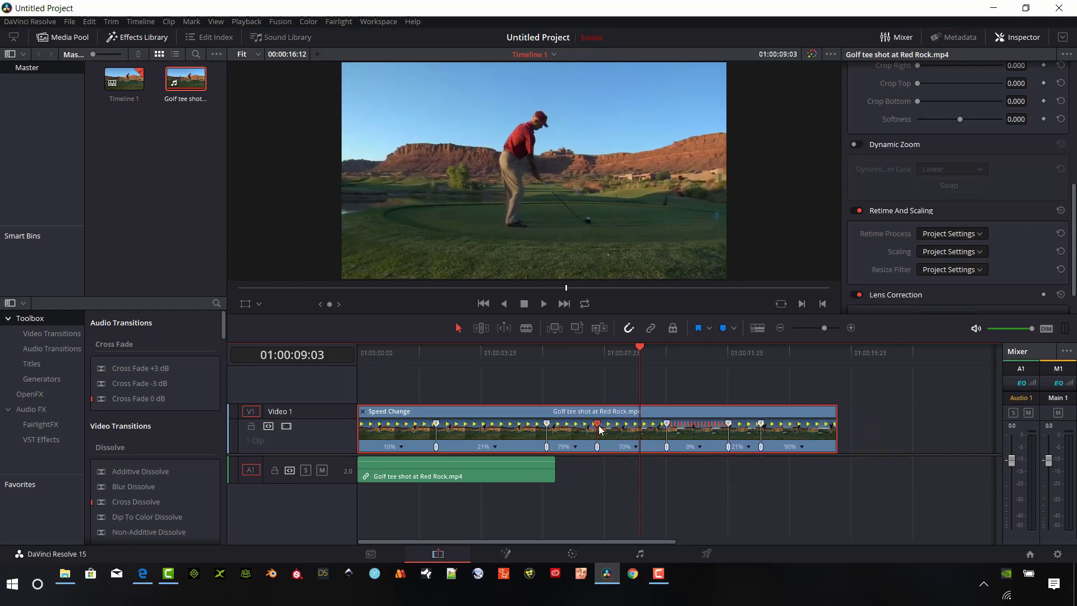
# Add a 100% rewind after the 79% segment and play it back from before the rewind
pyautogui.click(574, 446)
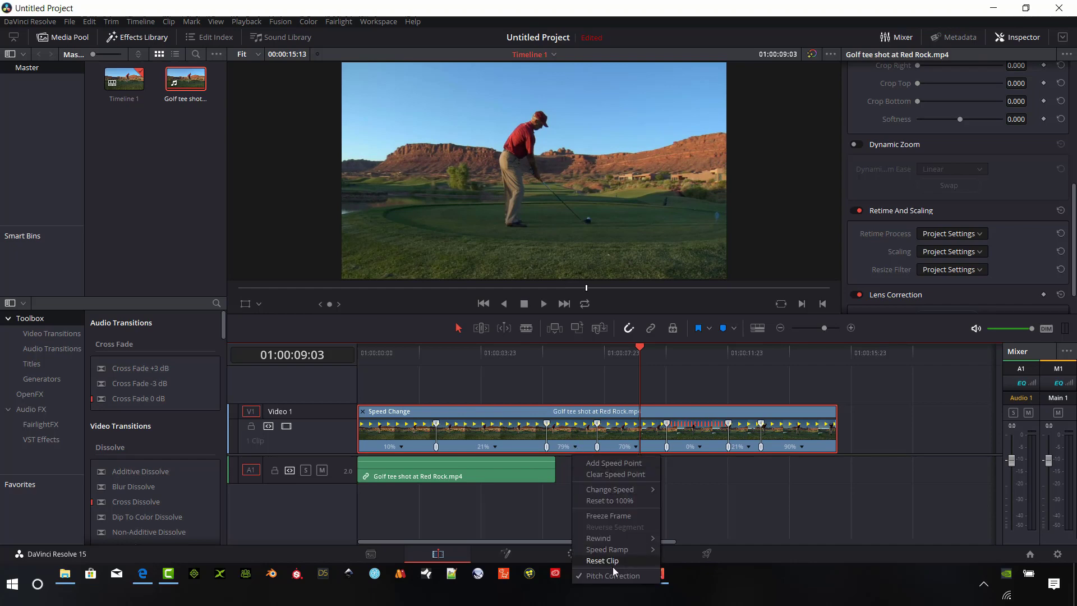
pyautogui.moveTo(620, 539)
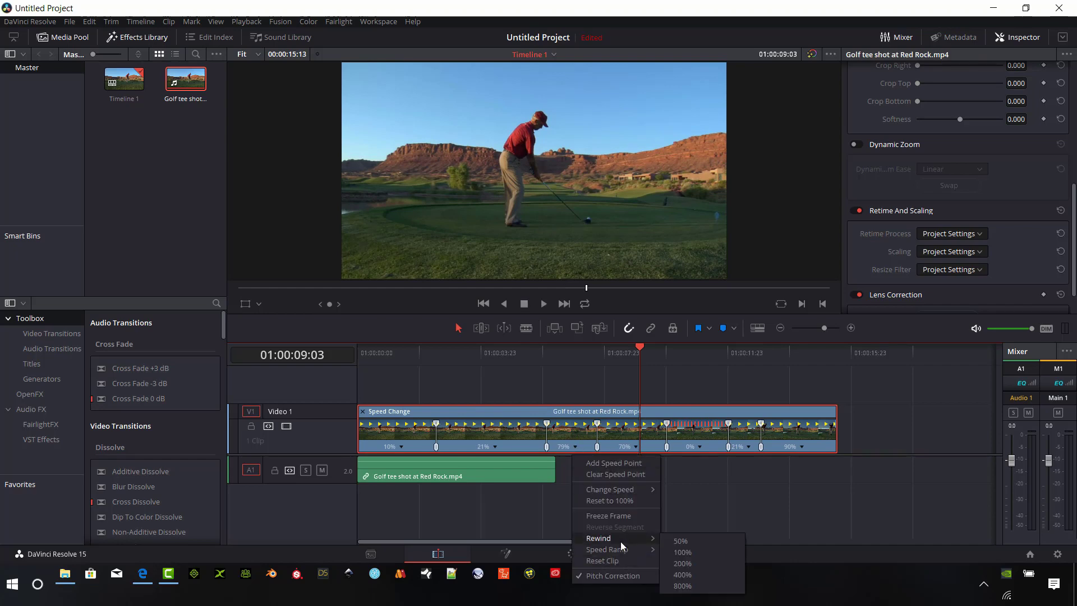
pyautogui.click(687, 551)
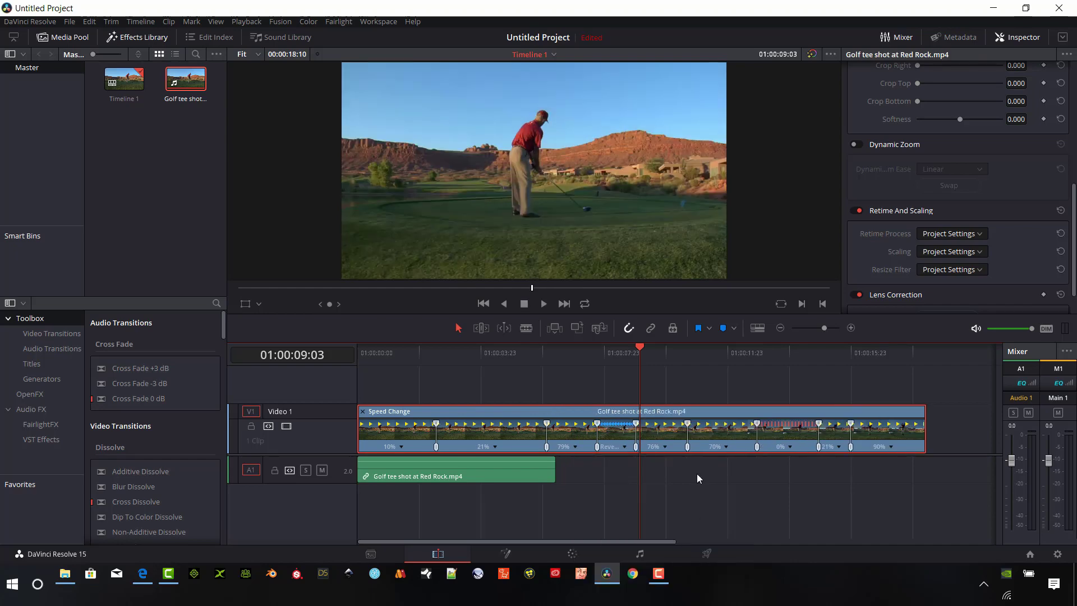
pyautogui.moveTo(639, 350); pyautogui.dragTo(508, 351)
pyautogui.click(544, 303)
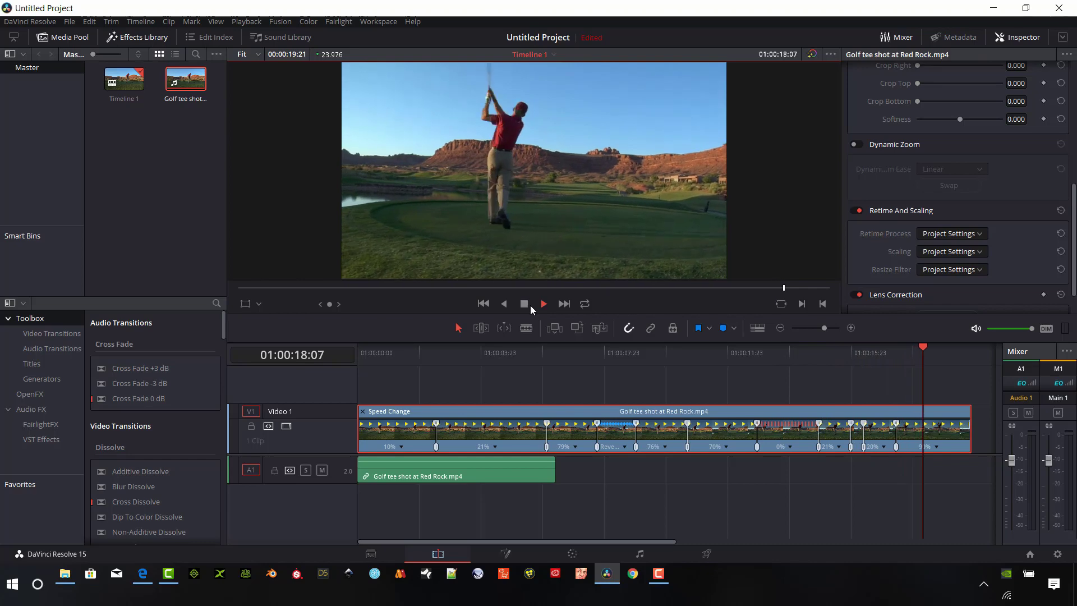
pyautogui.click(524, 304)
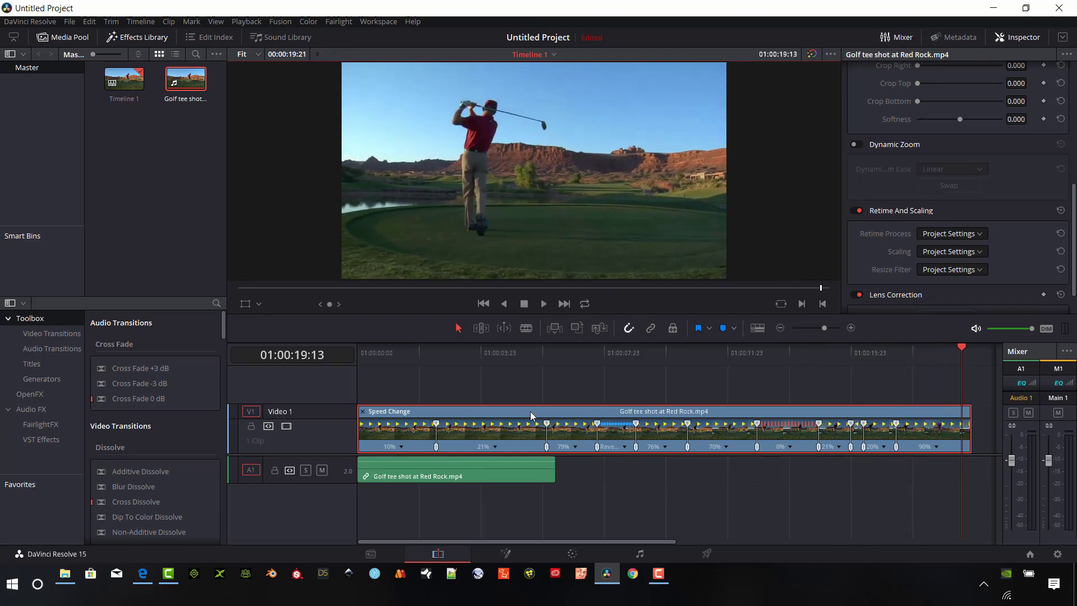
pyautogui.click(665, 446)
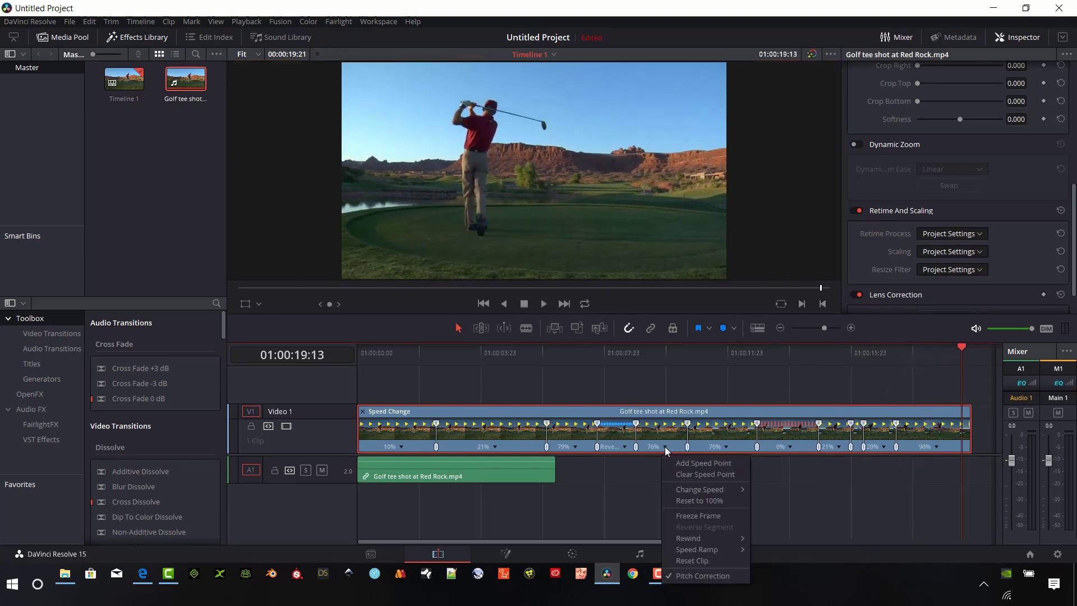
pyautogui.click(721, 562)
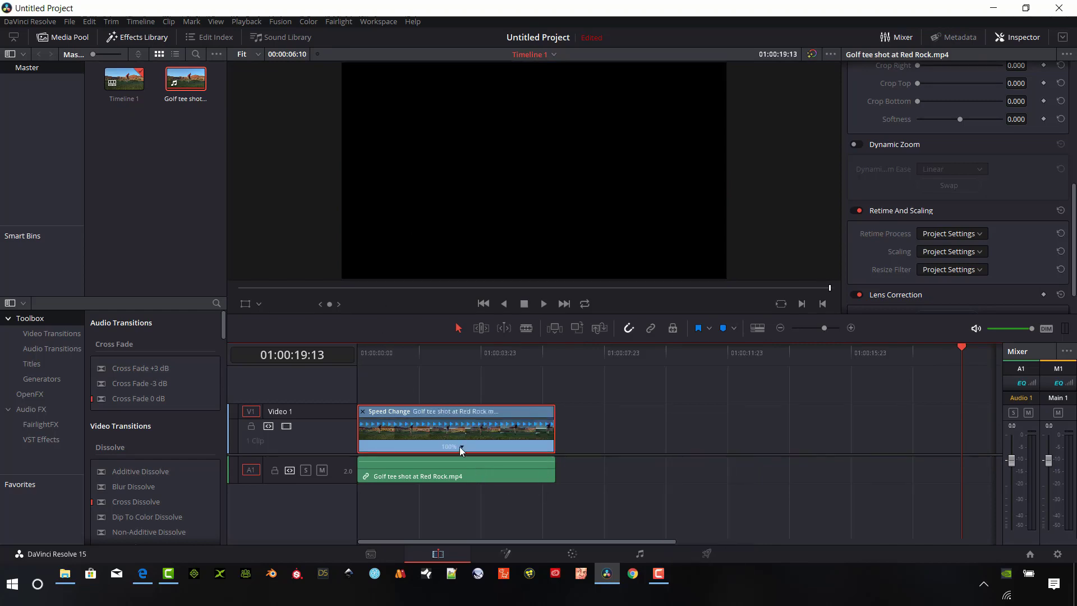
pyautogui.hotkey('ctrl', 'z')
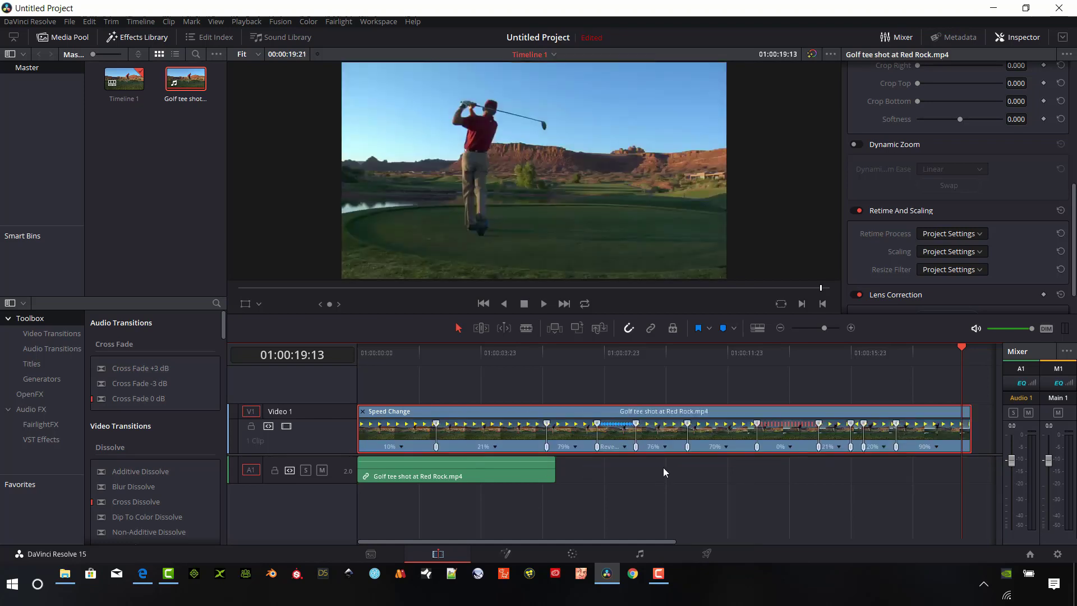
# Reset the 79% segment to 100% and clear the 21% speed point, merging segments into 17%
pyautogui.click(574, 446)
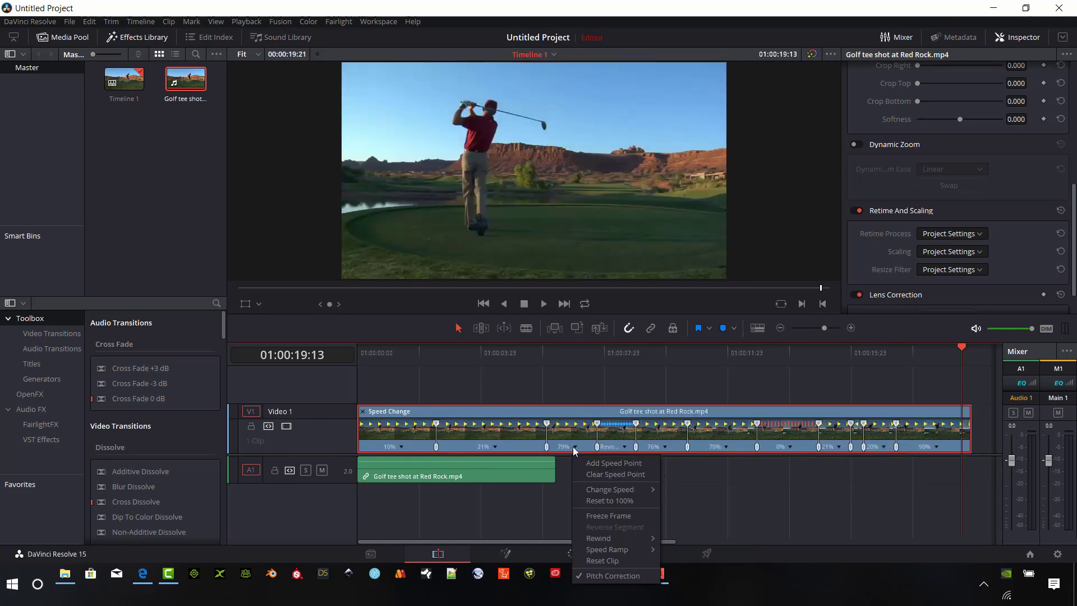
pyautogui.click(627, 500)
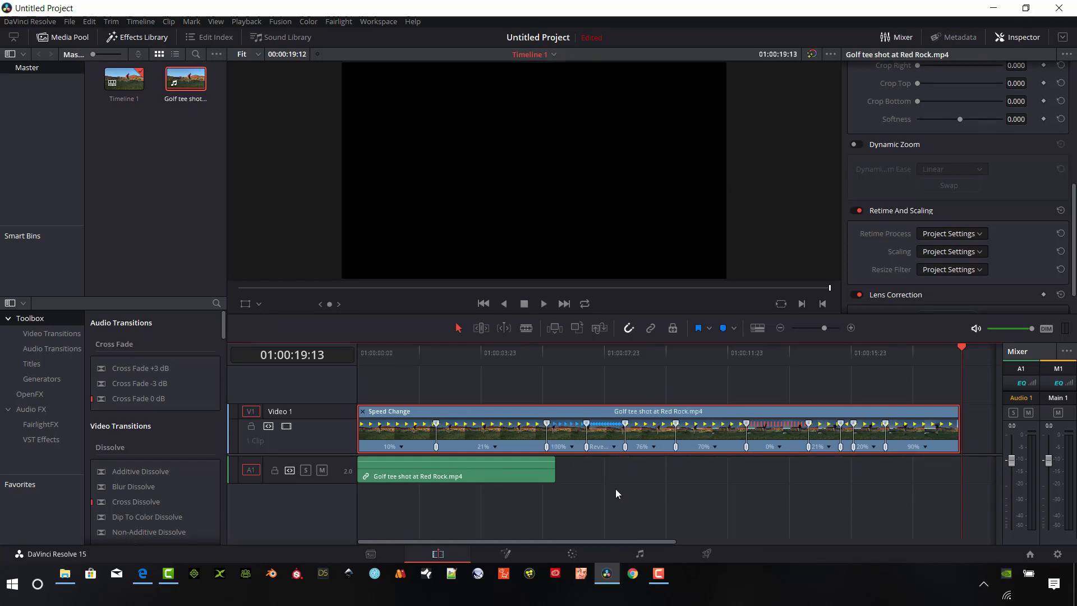
pyautogui.click(493, 446)
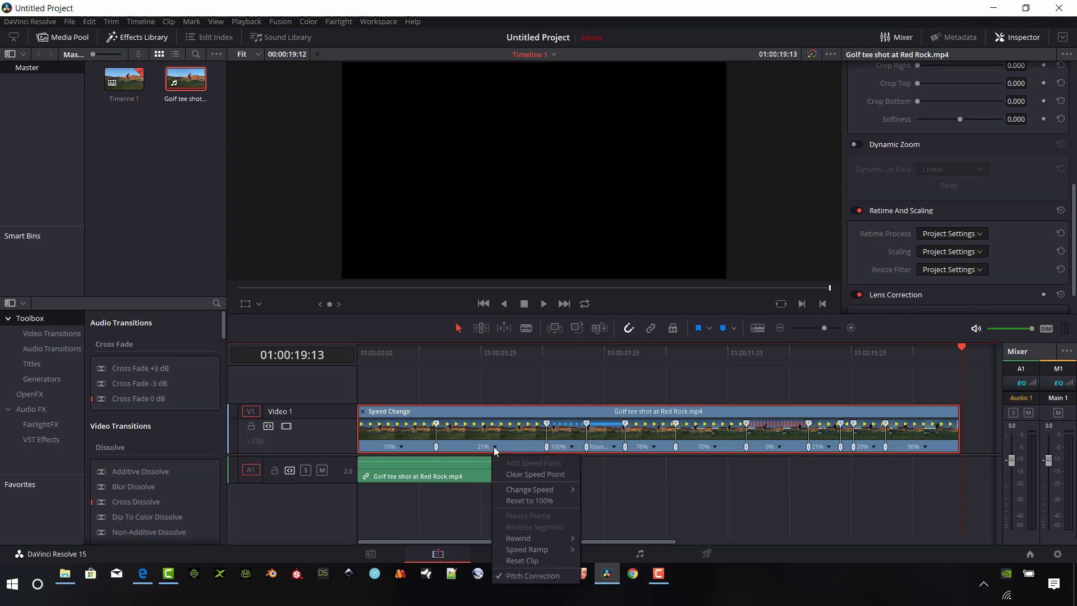
pyautogui.click(529, 474)
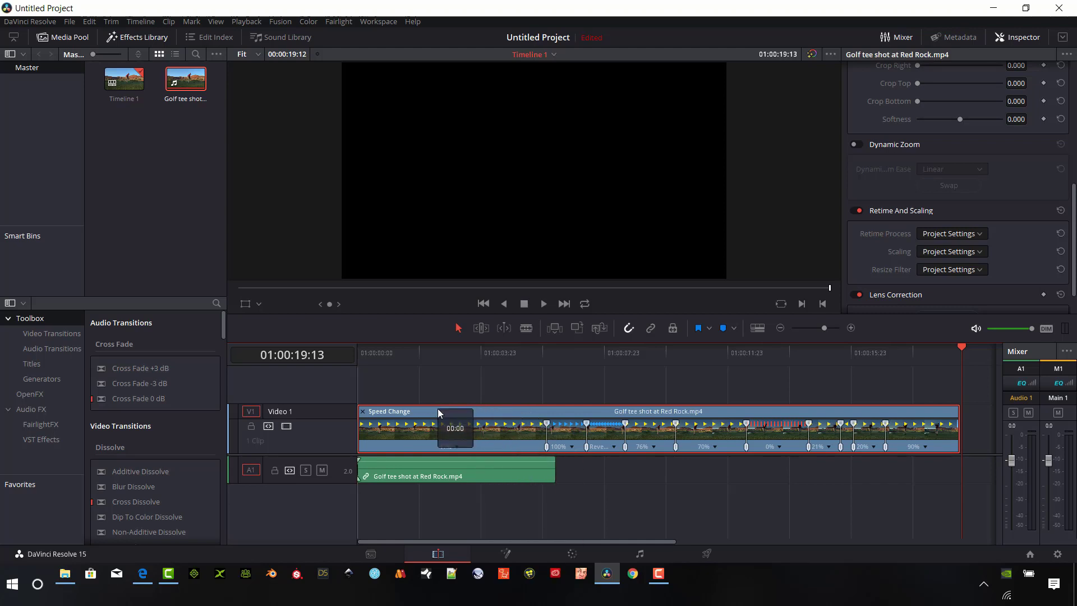
# Add a speed point inside the 17% segment and drag it left to make a 50% section
pyautogui.click(447, 351)
pyautogui.moveTo(446, 351); pyautogui.dragTo(461, 375)
pyautogui.click(456, 446)
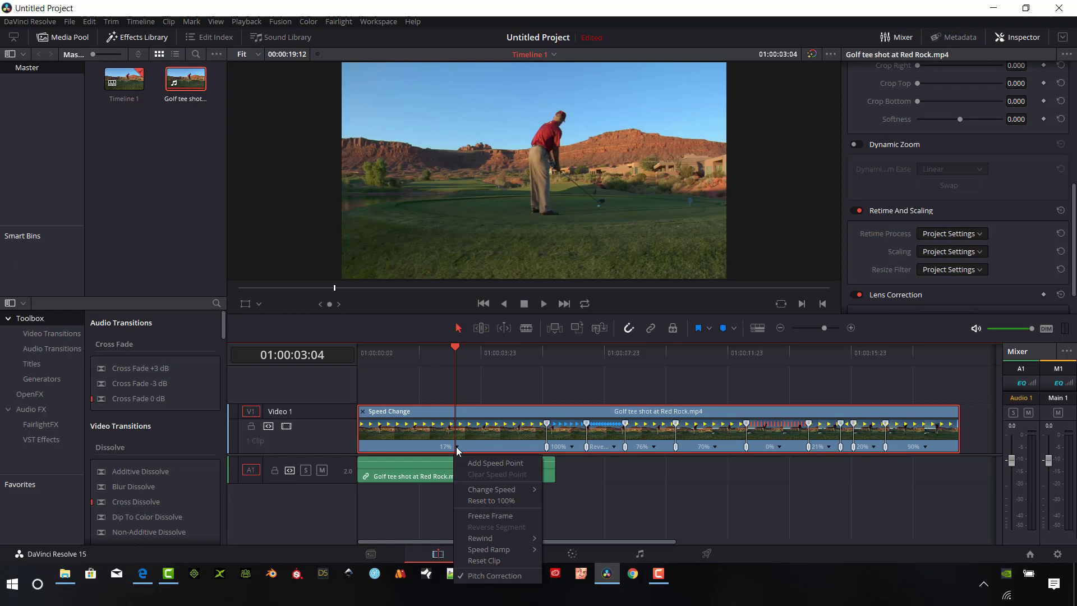
pyautogui.click(491, 462)
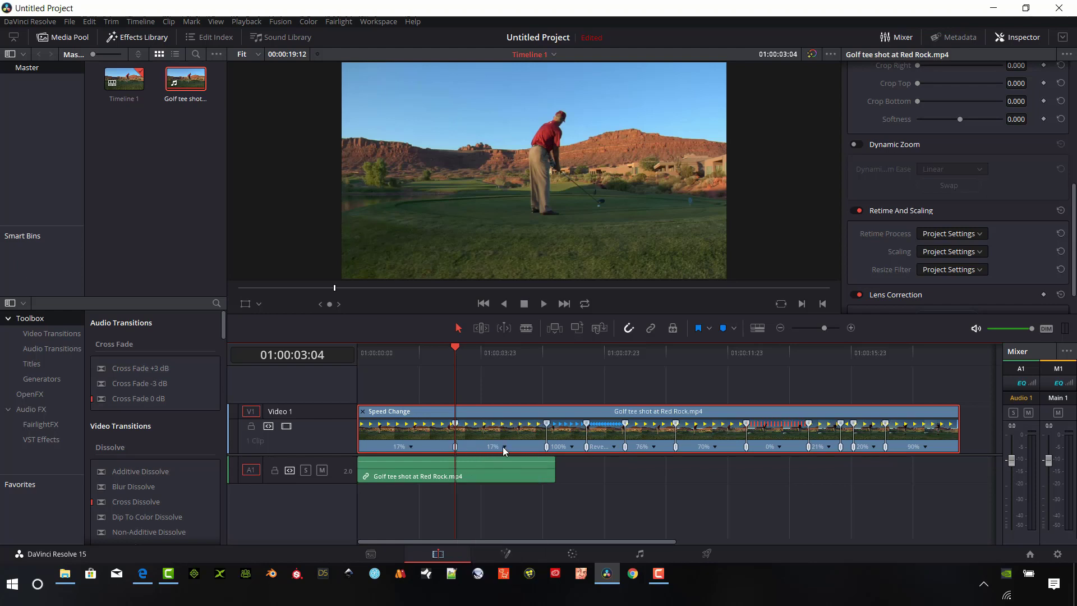
pyautogui.moveTo(547, 422); pyautogui.dragTo(485, 424)
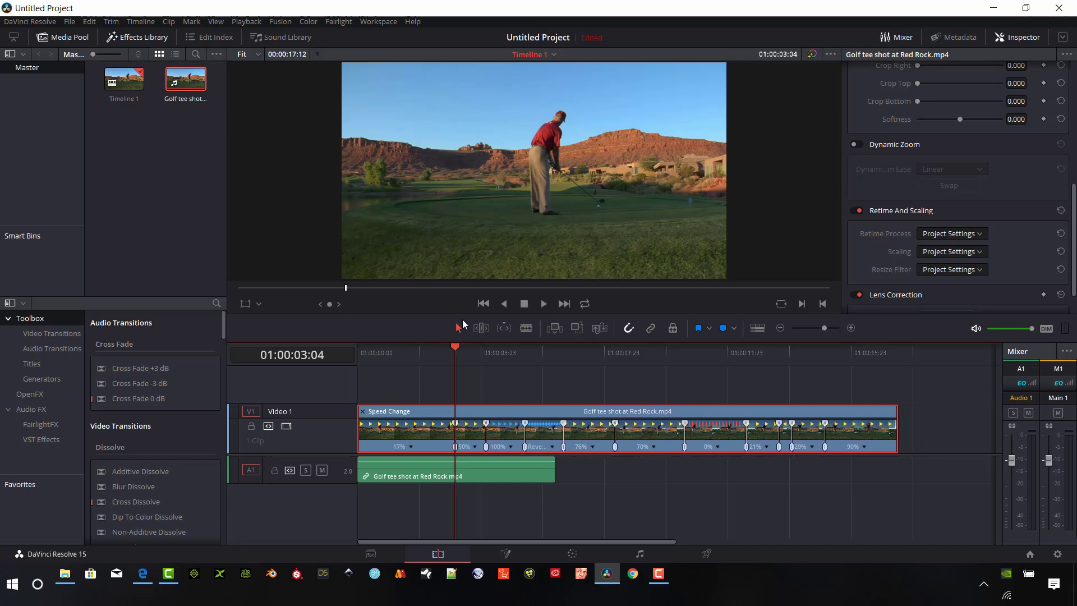
pyautogui.moveTo(453, 355); pyautogui.dragTo(358, 354)
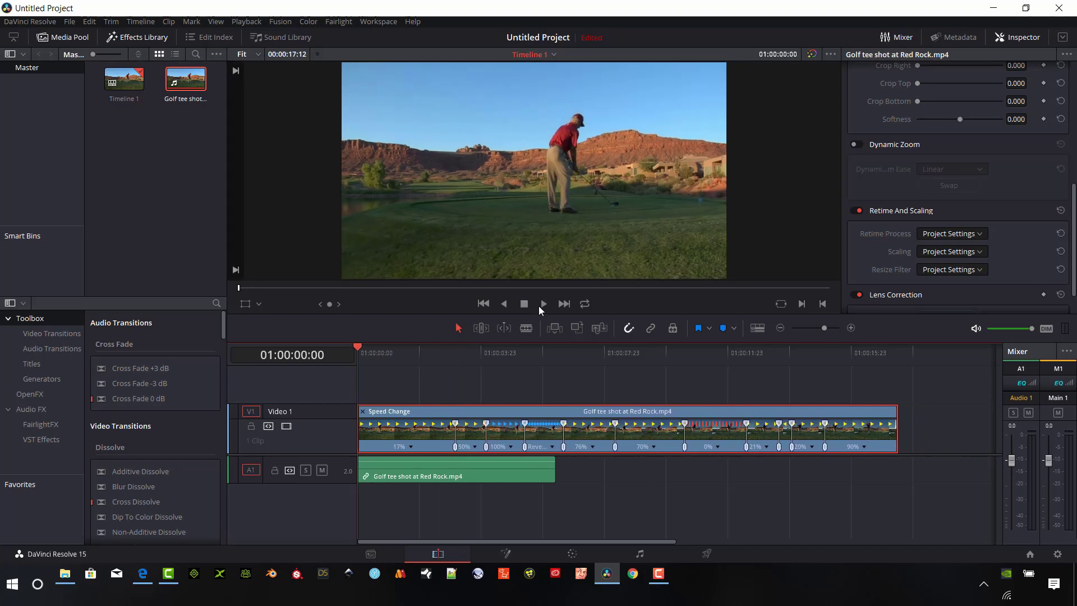
# Play the clip, then undo back to the 10%, 50%, 70%, 0%, 90% retime
pyautogui.click(544, 304)
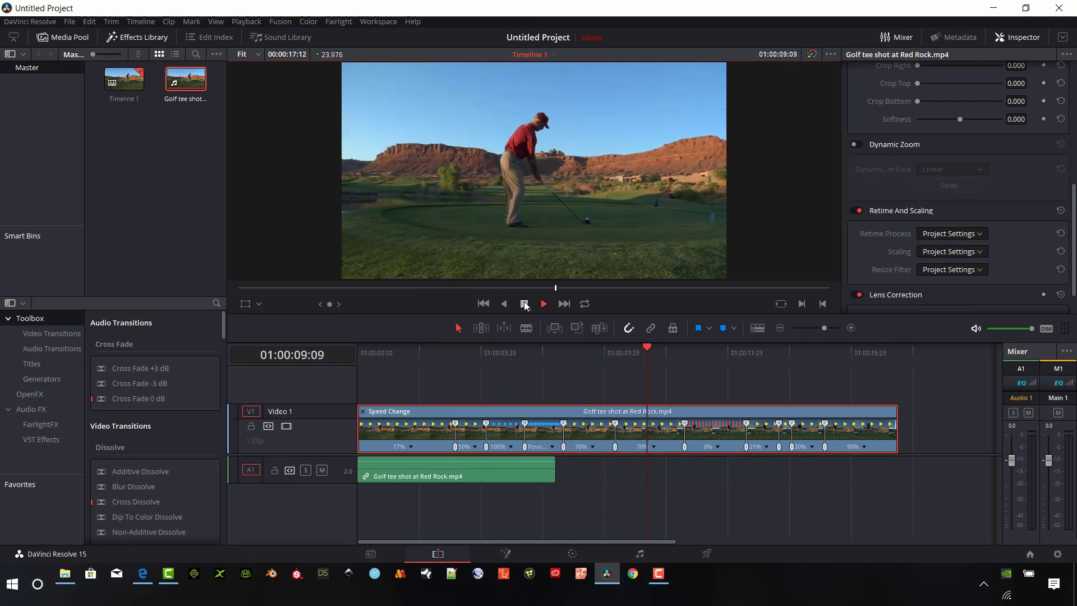
pyautogui.hotkey('ctrl', 'z')
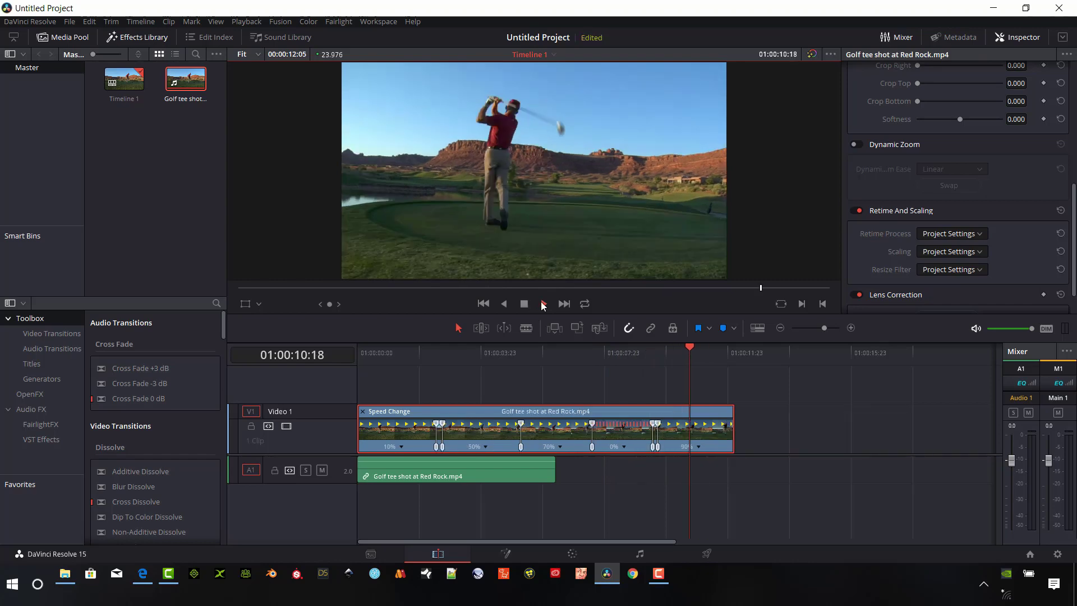